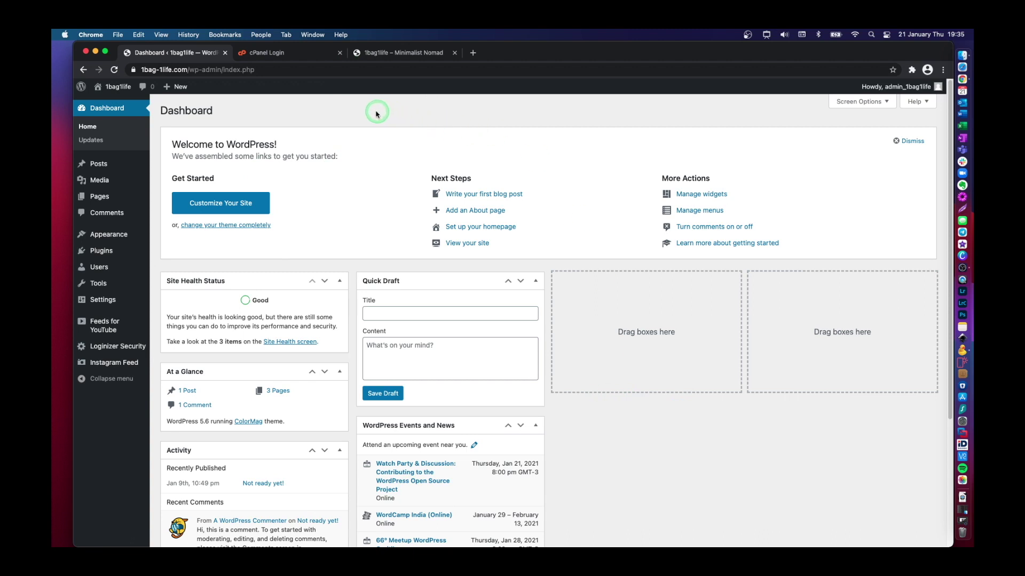
Switch to the live 1bag1life site and highlight its full web address
{"action": "left_click", "coordinate": [388, 51]}
{"action": "left_click", "coordinate": [167, 68]}
{"action": "left_click", "coordinate": [203, 69]}
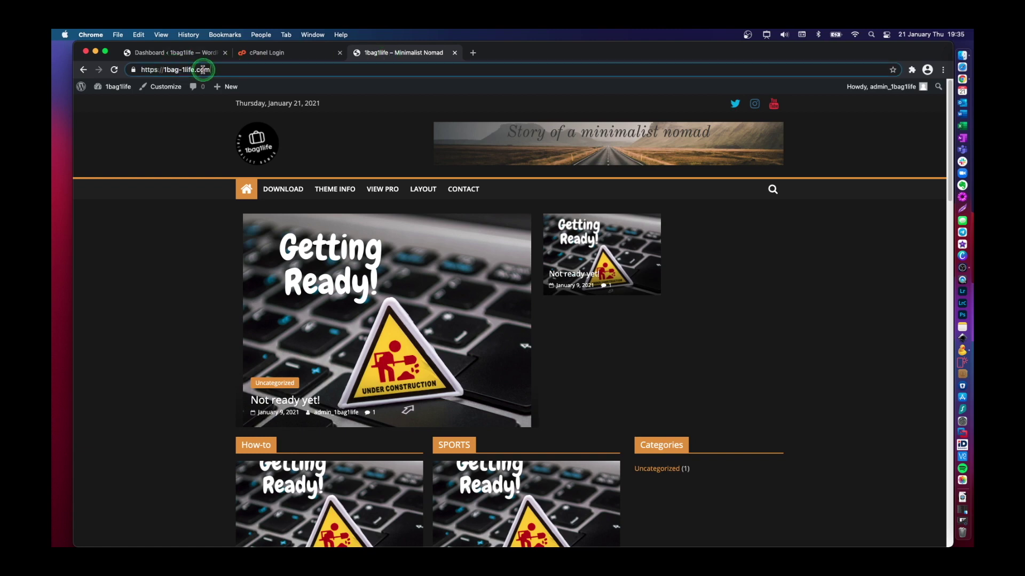
{"action": "left_click_drag", "start_coordinate": [216, 70], "coordinate": [140, 70]}
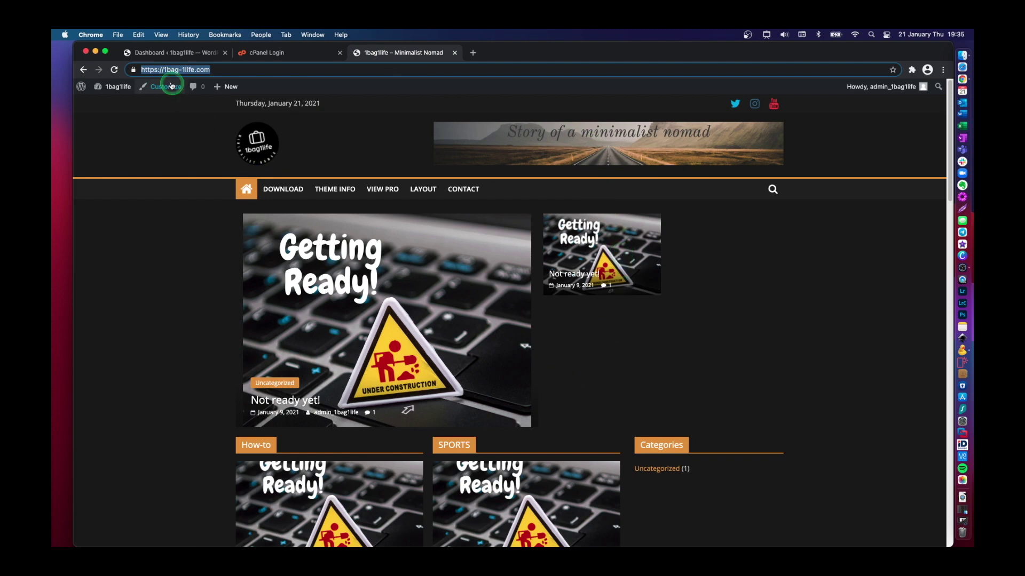
Return to the WordPress dashboard and highlight the wp-admin part of its address
{"action": "left_click", "coordinate": [174, 52]}
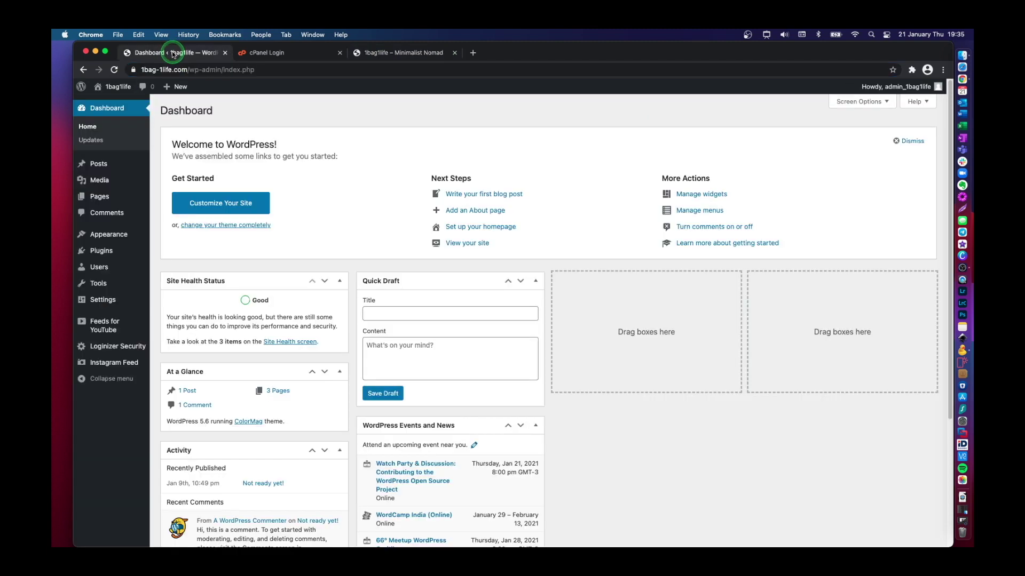
{"action": "left_click", "coordinate": [235, 69]}
{"action": "left_click", "coordinate": [221, 69]}
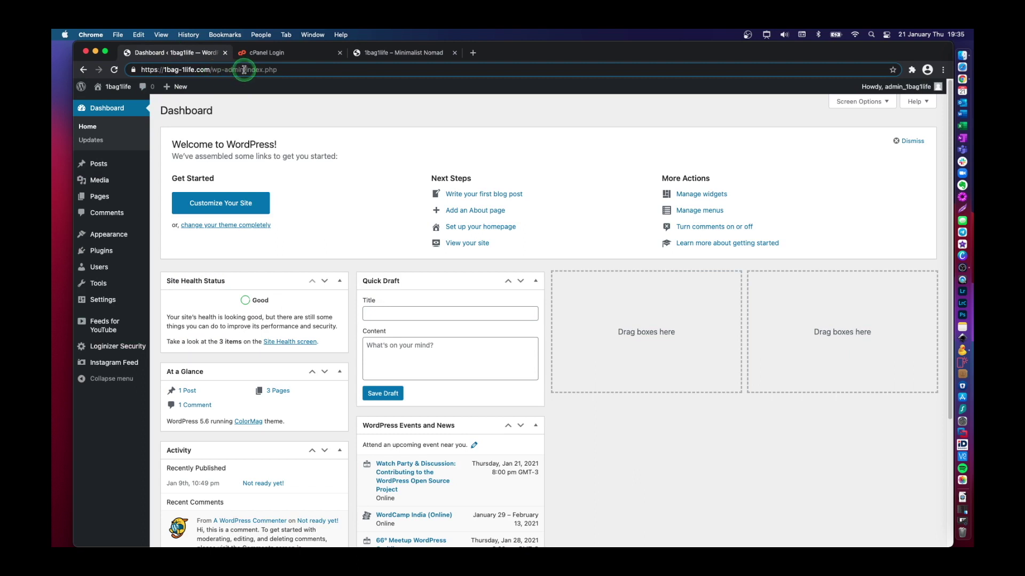
{"action": "left_click_drag", "start_coordinate": [245, 70], "coordinate": [212, 70]}
{"action": "triple_click", "coordinate": [270, 112]}
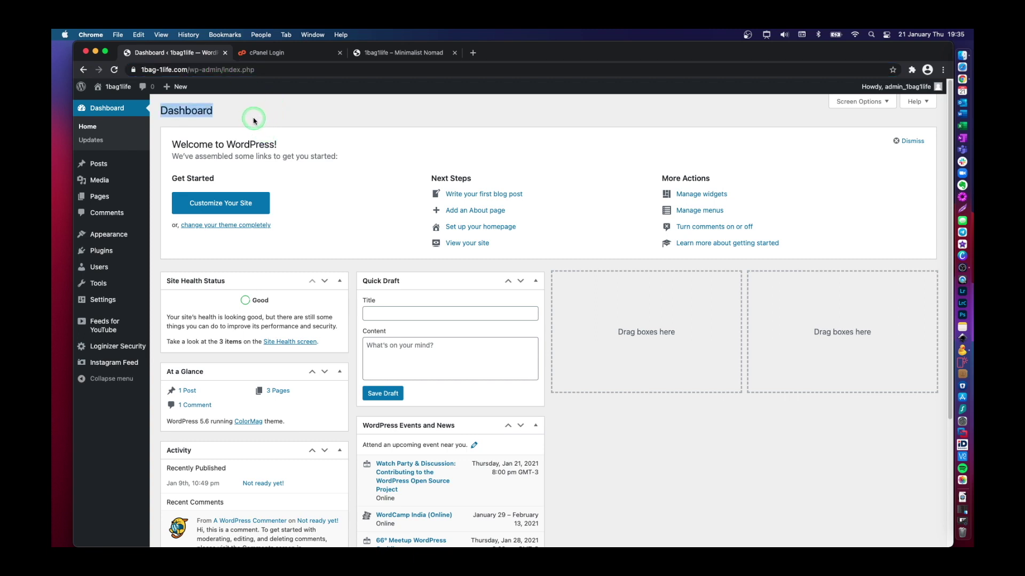
{"action": "left_click", "coordinate": [251, 119]}
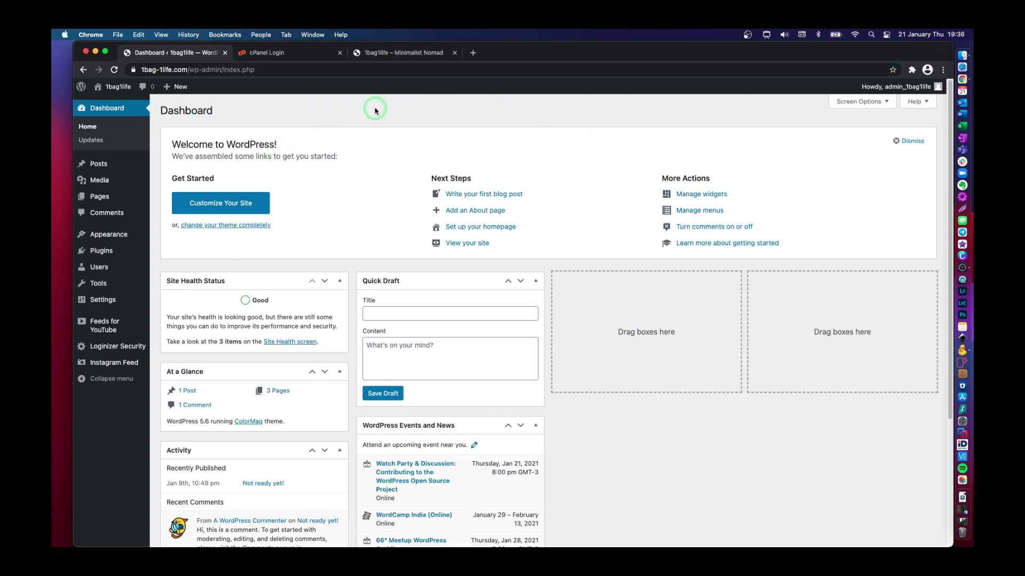
Open the list of all posts and highlight the site address up to wp-admin
{"action": "mouse_move", "coordinate": [107, 235]}
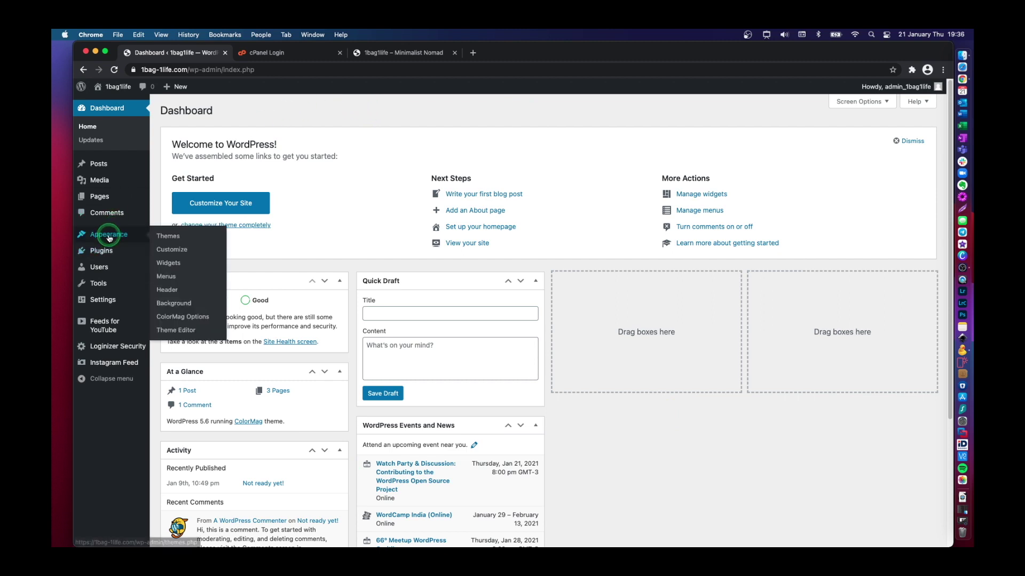
{"action": "left_click", "coordinate": [171, 250]}
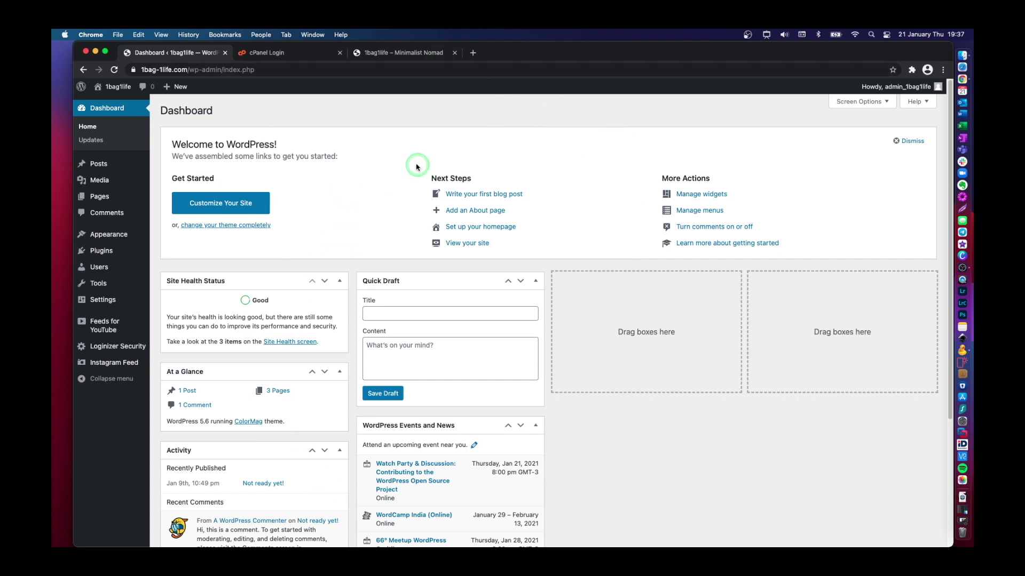
{"action": "mouse_move", "coordinate": [101, 166]}
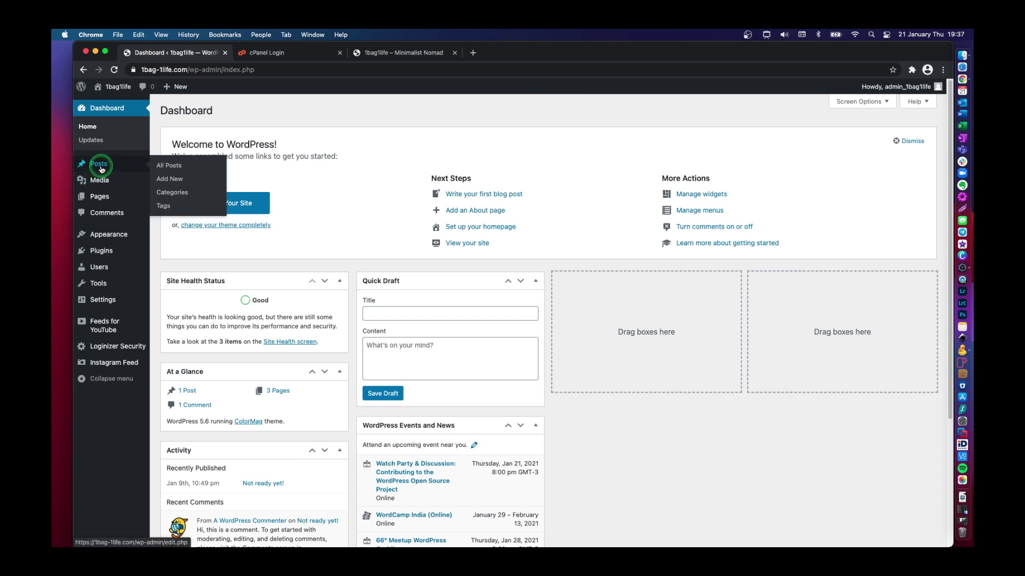
{"action": "left_click", "coordinate": [169, 167]}
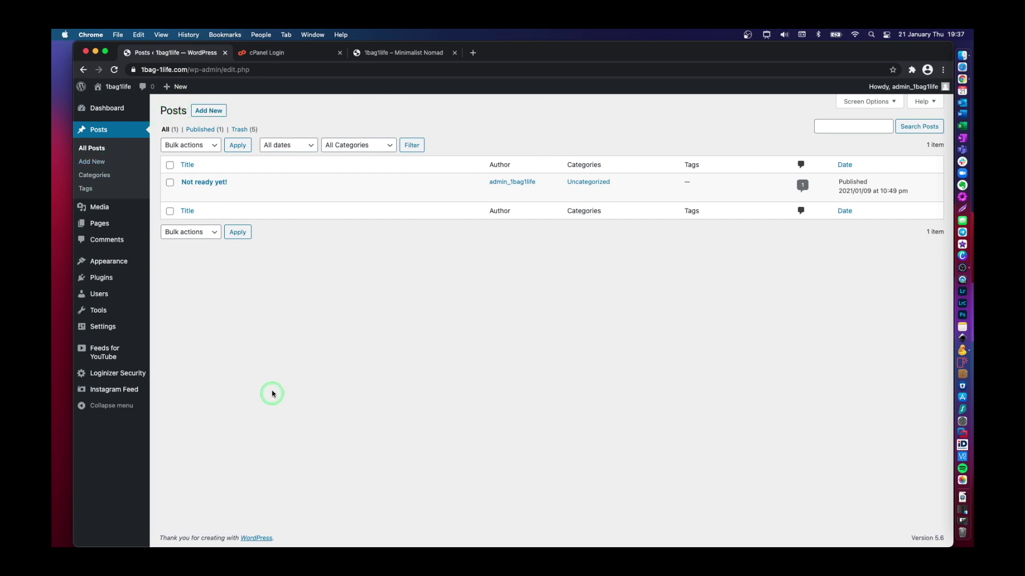
{"action": "left_click", "coordinate": [219, 70]}
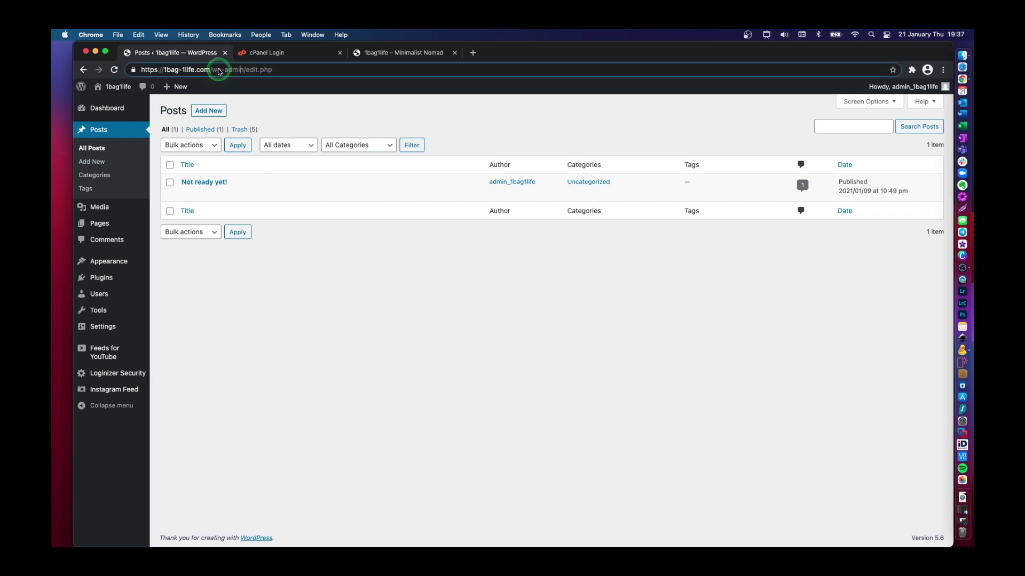
{"action": "left_click_drag", "start_coordinate": [244, 70], "coordinate": [141, 70]}
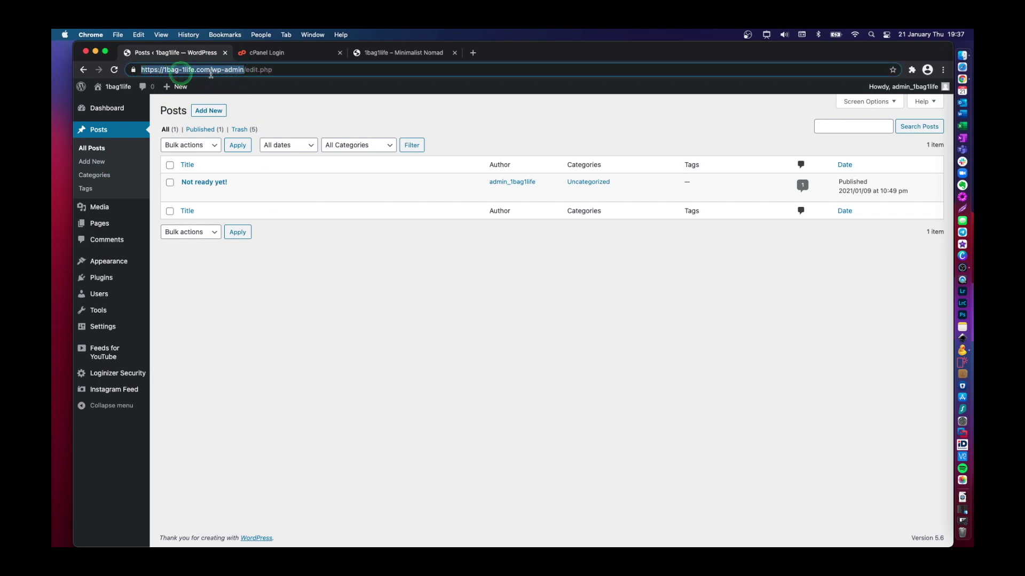
{"action": "left_click", "coordinate": [243, 69]}
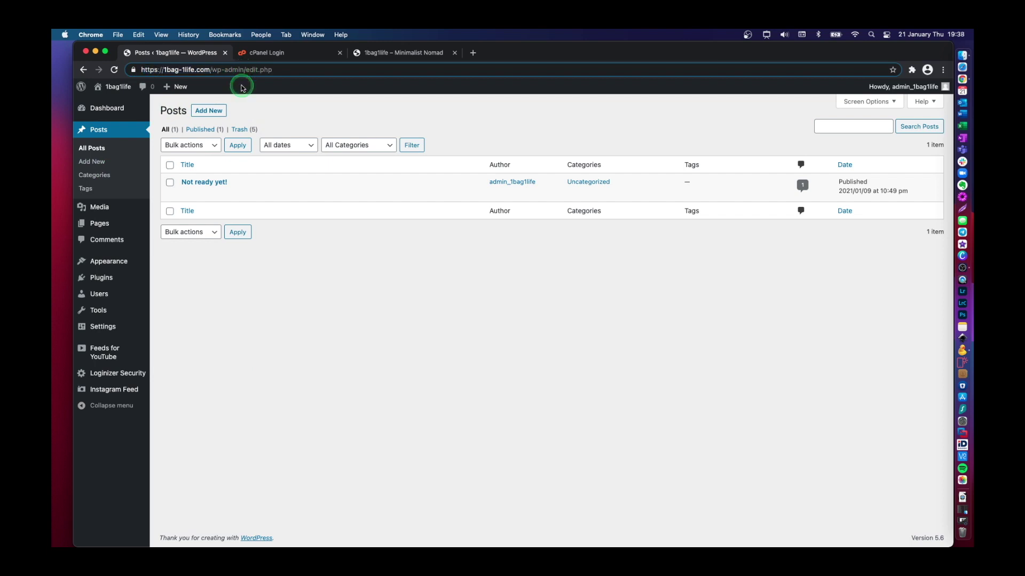
Switch to the cPanel login page and highlight its address, including port 2083
{"action": "left_click", "coordinate": [276, 56]}
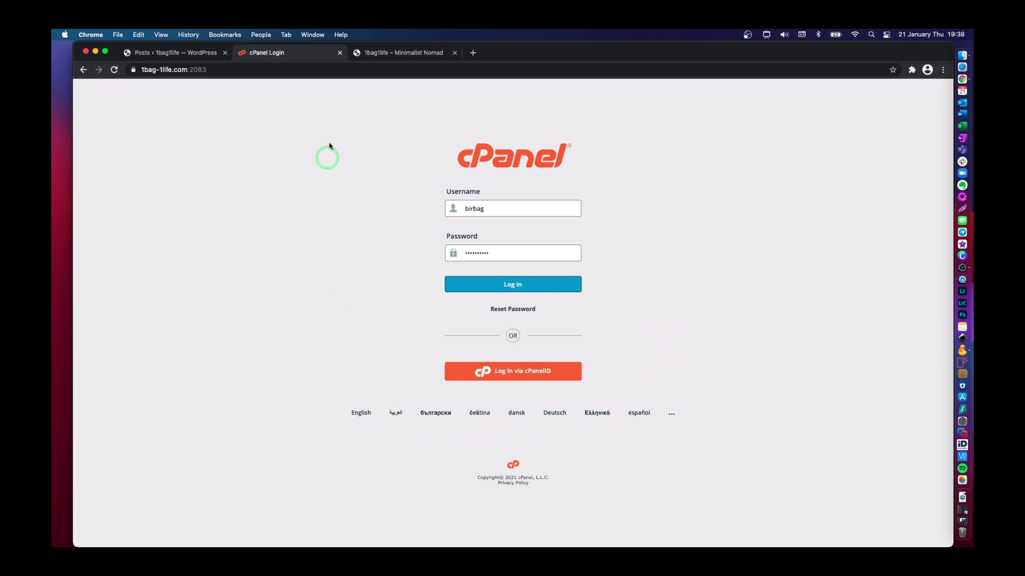
{"action": "left_click", "coordinate": [216, 70]}
{"action": "left_click", "coordinate": [218, 70]}
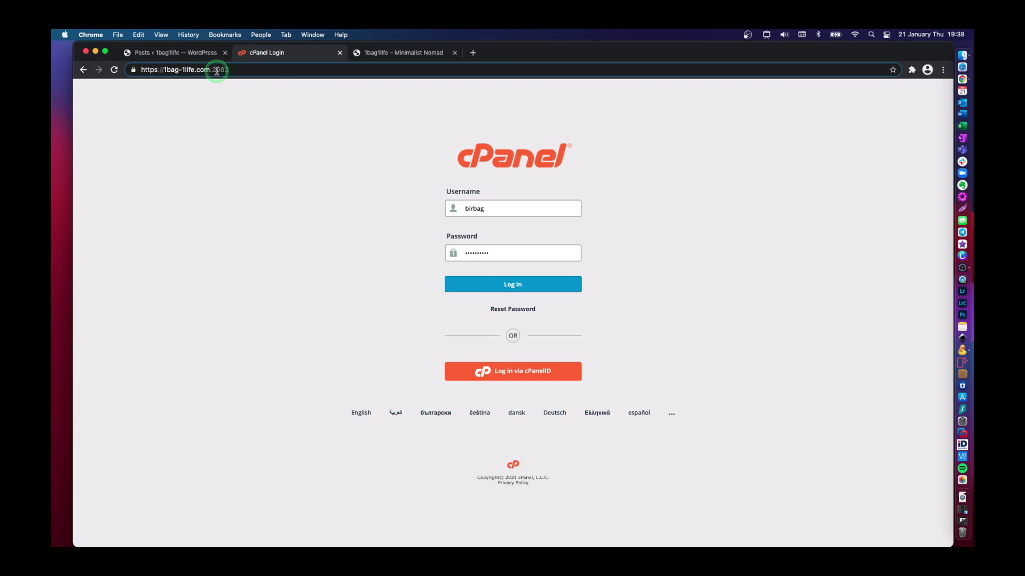
{"action": "left_click_drag", "start_coordinate": [210, 70], "coordinate": [268, 70]}
{"action": "left_click_drag", "start_coordinate": [229, 70], "coordinate": [125, 71]}
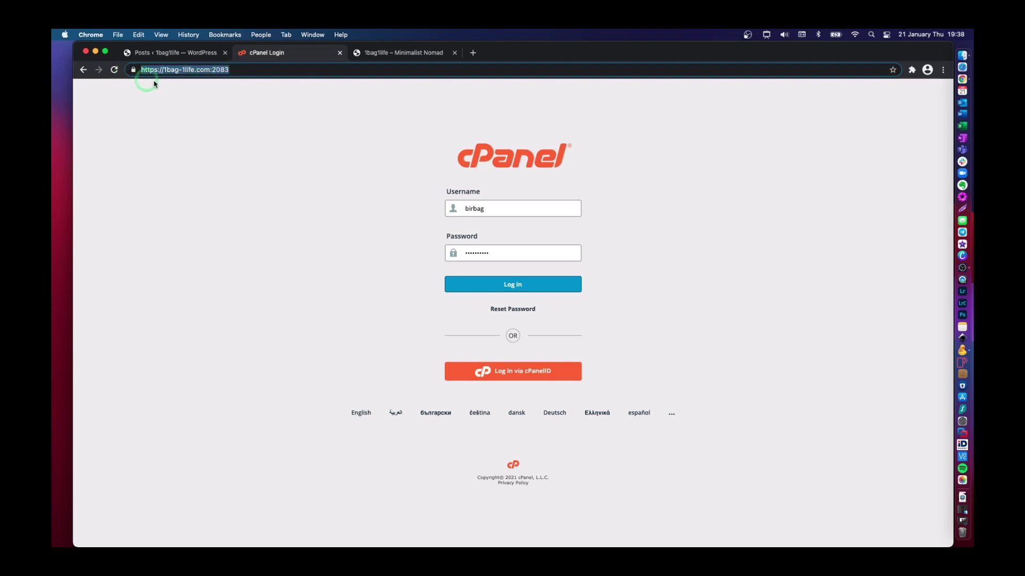
{"action": "left_click", "coordinate": [366, 221]}
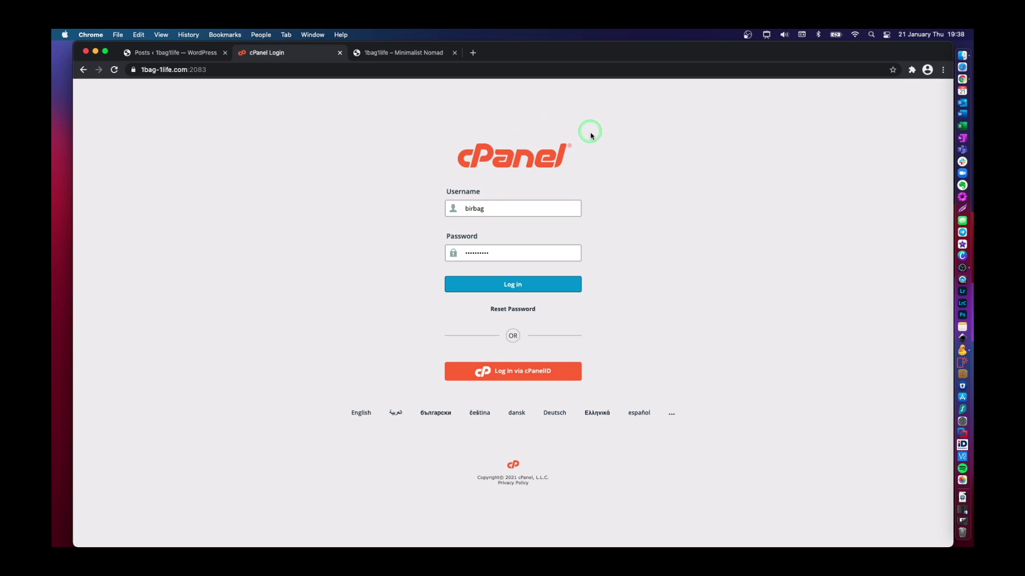
Log in to cPanel with the prefilled credentials and look through the available tool sections
{"action": "left_click", "coordinate": [511, 284]}
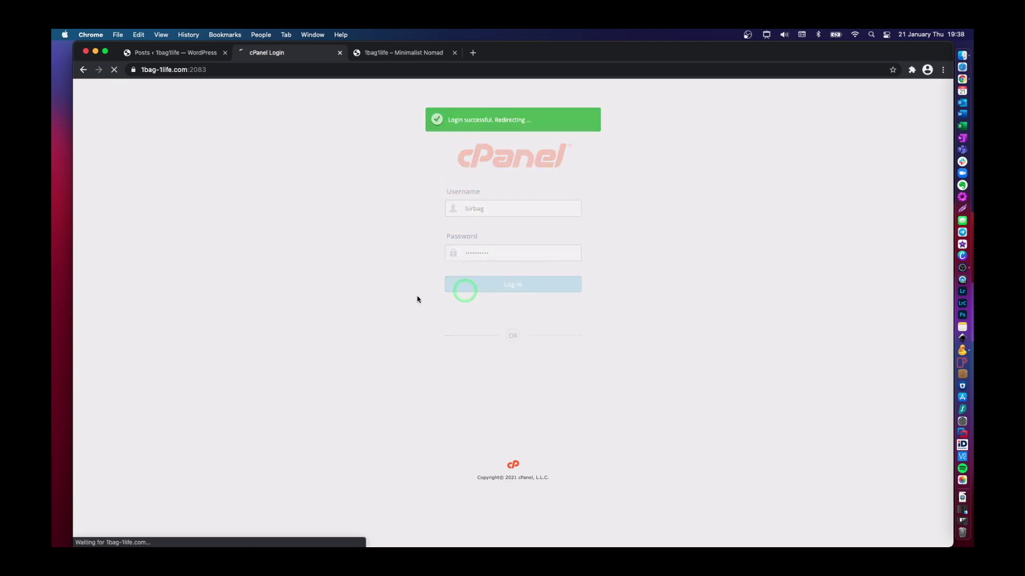
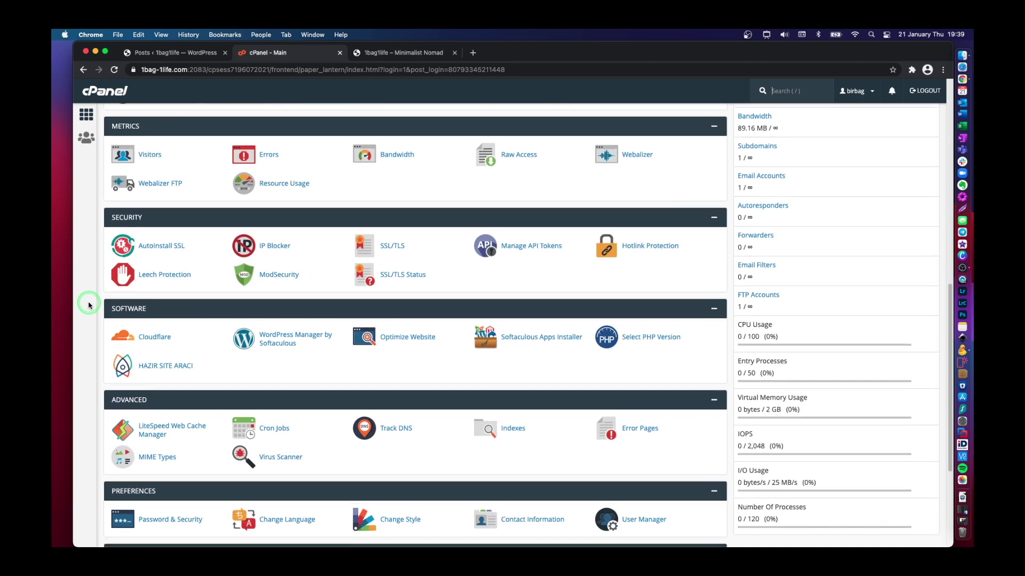
{"action": "scroll", "coordinate": [89, 305], "scroll_direction": "down", "scroll_amount": 2}
{"action": "scroll", "coordinate": [89, 305], "scroll_direction": "down", "scroll_amount": 5}
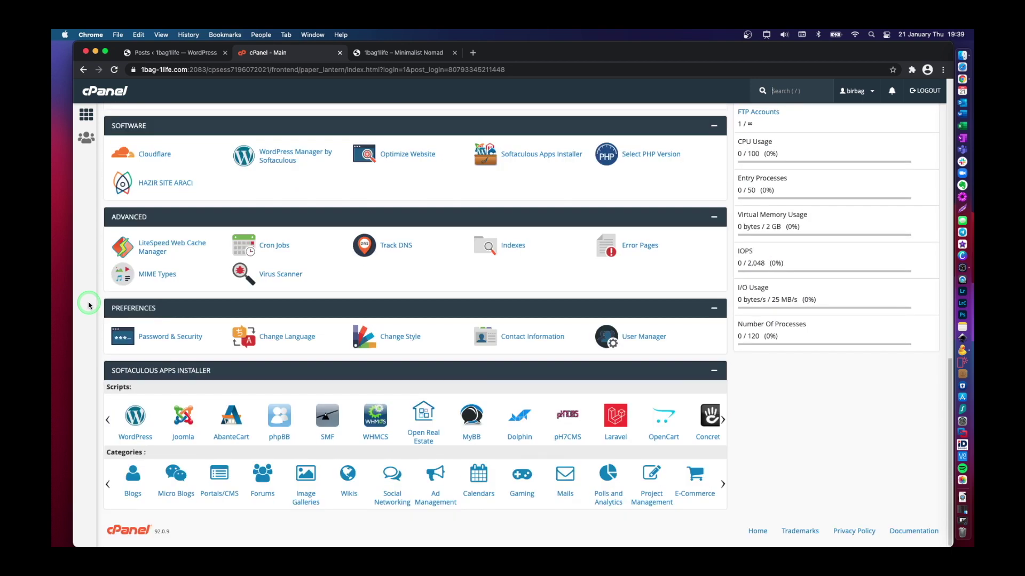
{"action": "scroll", "coordinate": [88, 305], "scroll_direction": "up", "scroll_amount": 10}
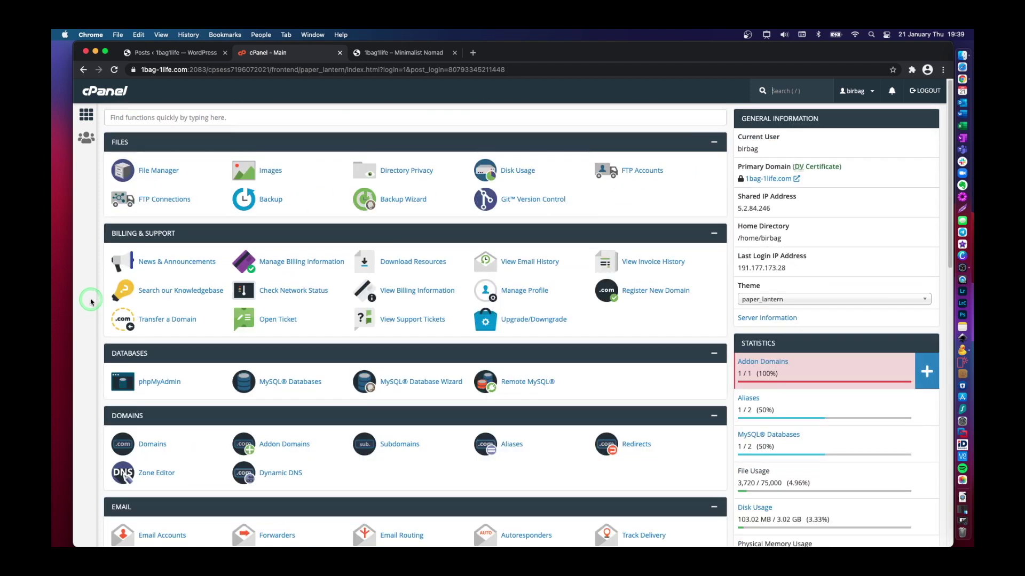
Search the cPanel functions for "WordPress" and open WordPress Manager by Softaculous
{"action": "left_click", "coordinate": [238, 117]}
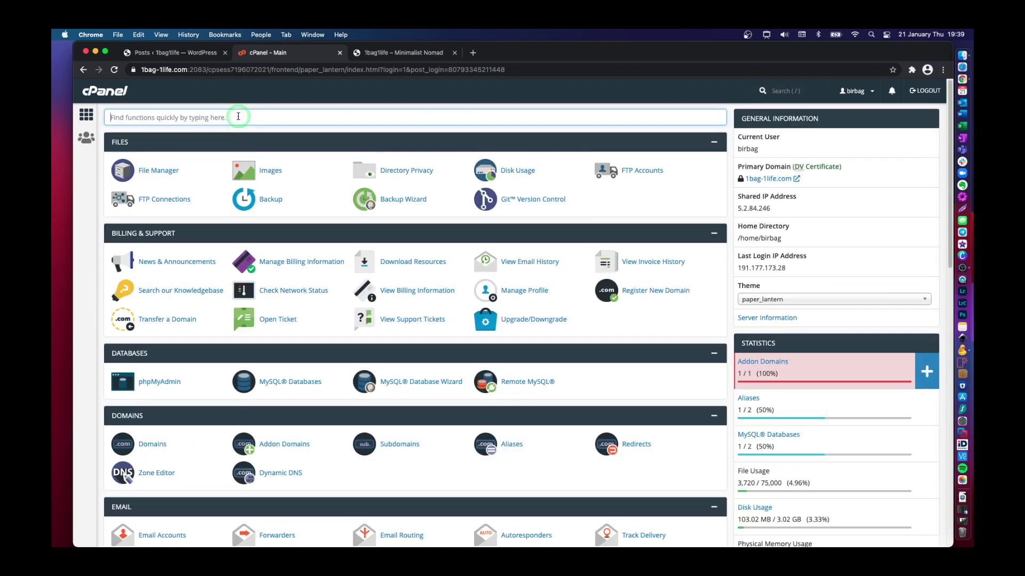
{"action": "type", "text": "Word"}
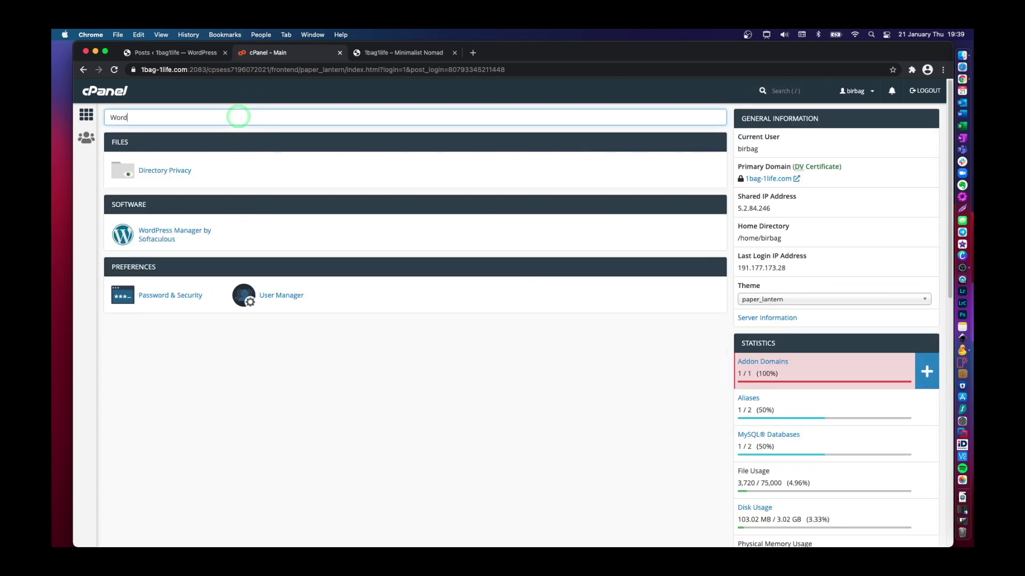
{"action": "type", "text": "Press"}
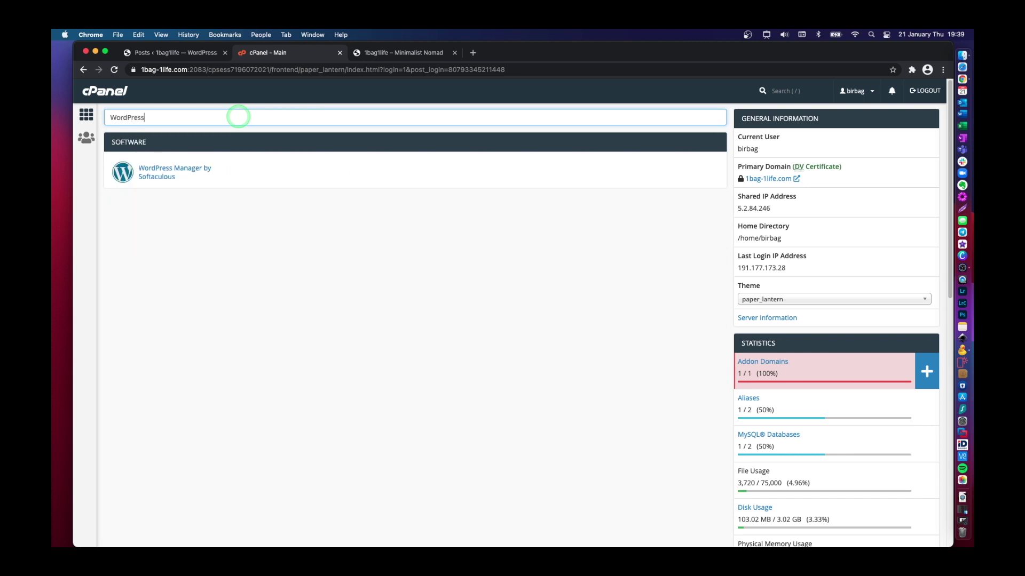
{"action": "left_click", "coordinate": [172, 220]}
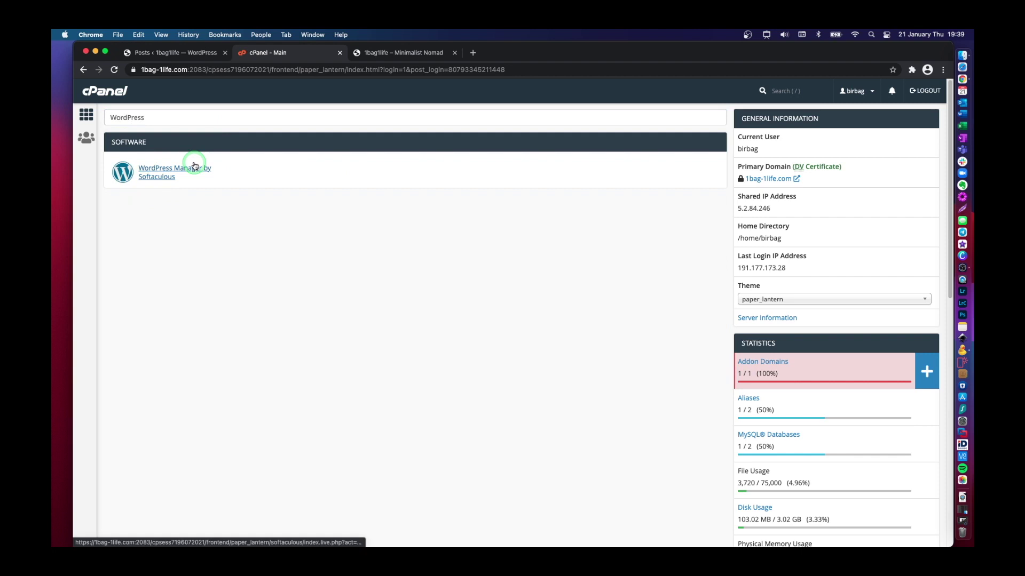
{"action": "left_click", "coordinate": [166, 180]}
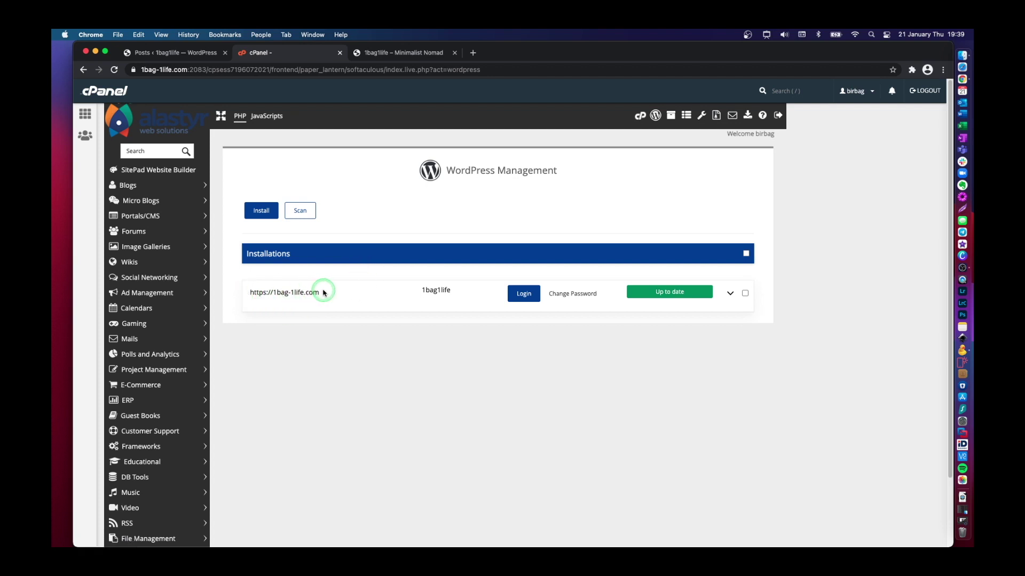
{"action": "left_click_drag", "start_coordinate": [420, 290], "coordinate": [458, 292]}
{"action": "double_click", "coordinate": [435, 291]}
{"action": "left_click", "coordinate": [435, 291]}
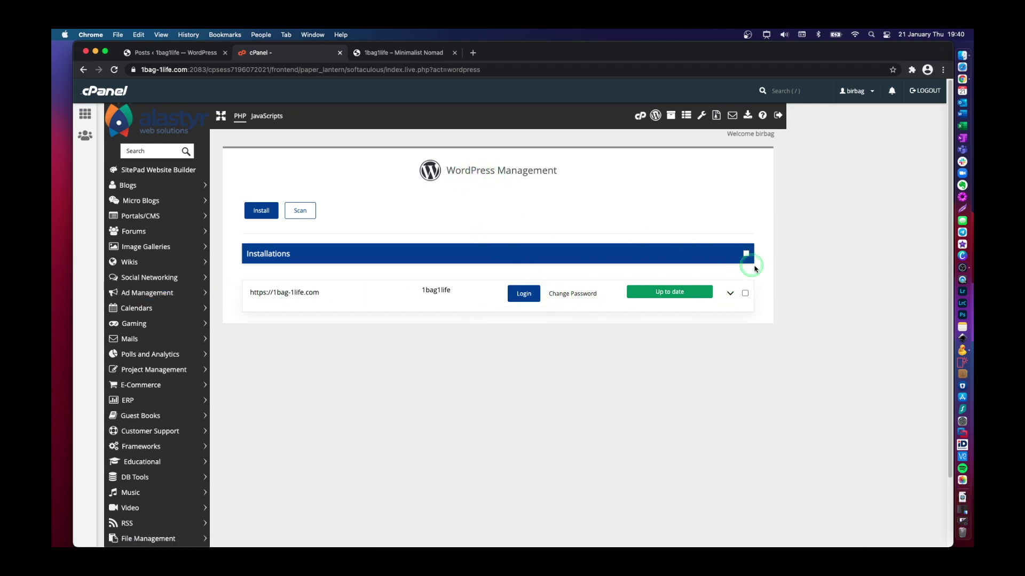
{"action": "left_click", "coordinate": [730, 295]}
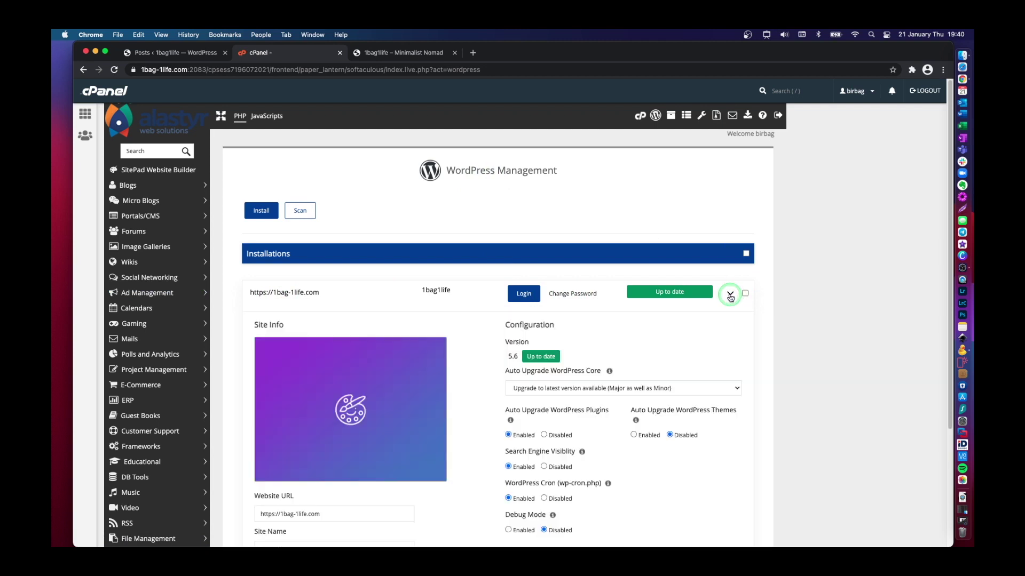
{"action": "scroll", "coordinate": [723, 323], "scroll_direction": "down", "scroll_amount": 2}
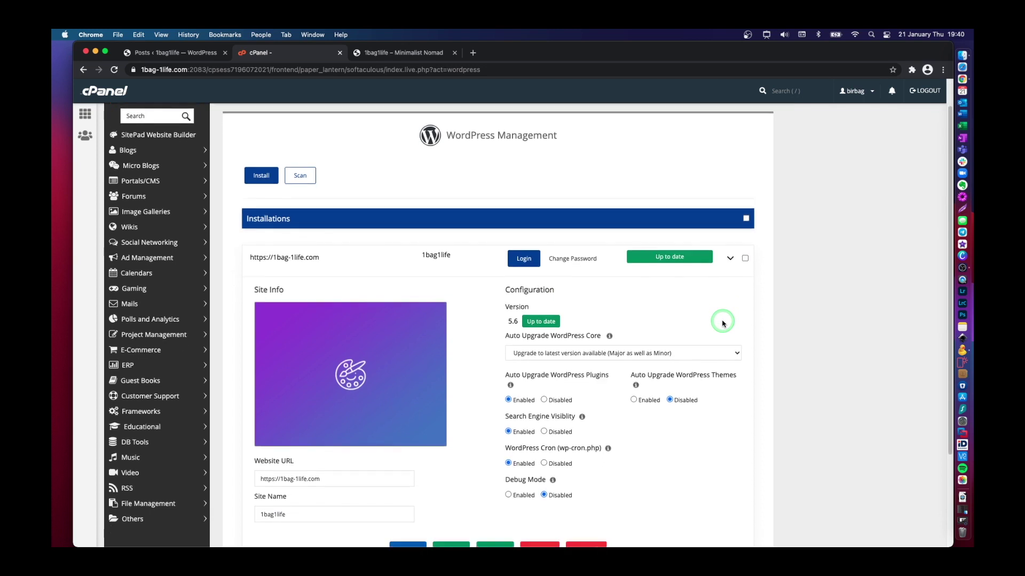
{"action": "scroll", "coordinate": [723, 323], "scroll_direction": "down", "scroll_amount": 3}
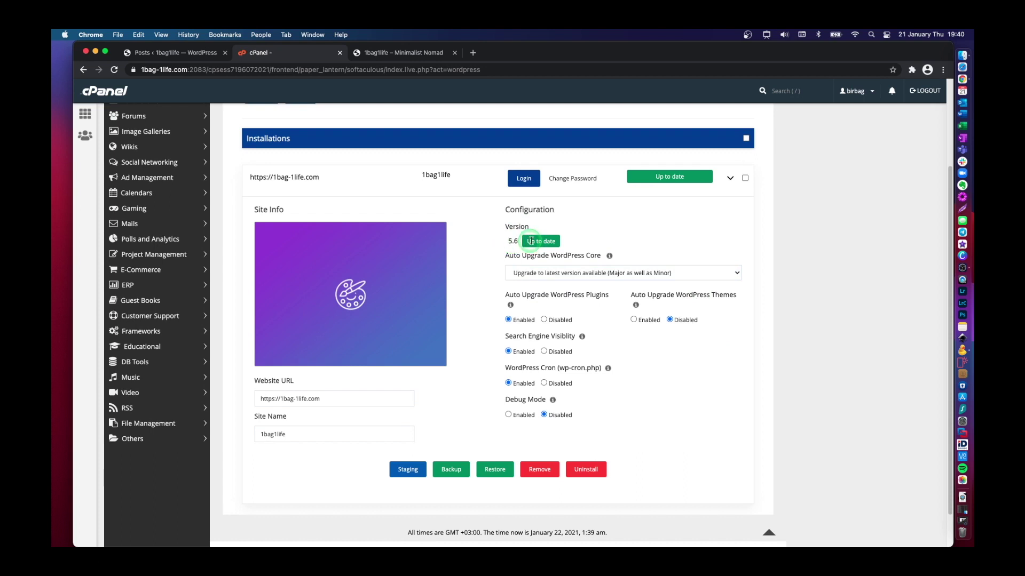
{"action": "scroll", "coordinate": [561, 251], "scroll_direction": "up", "scroll_amount": 1}
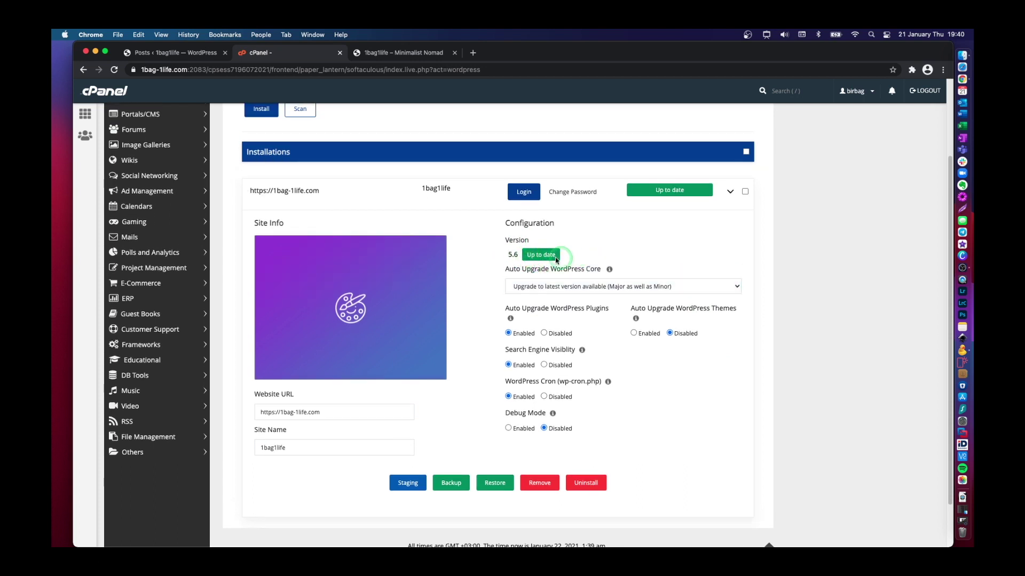
{"action": "scroll", "coordinate": [561, 256], "scroll_direction": "up", "scroll_amount": 1}
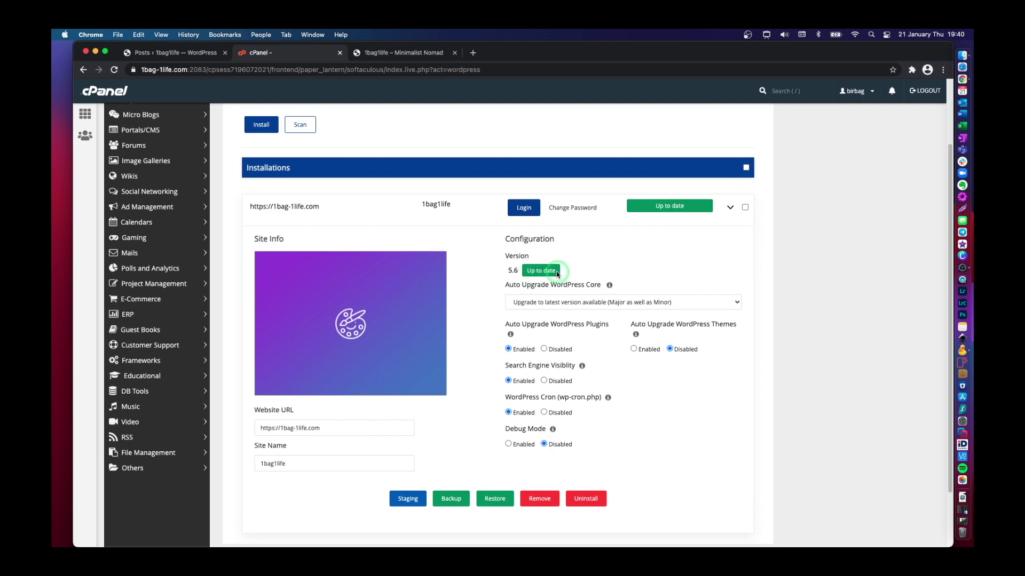
{"action": "scroll", "coordinate": [559, 273], "scroll_direction": "down", "scroll_amount": 1}
{"action": "scroll", "coordinate": [559, 274], "scroll_direction": "down", "scroll_amount": 2}
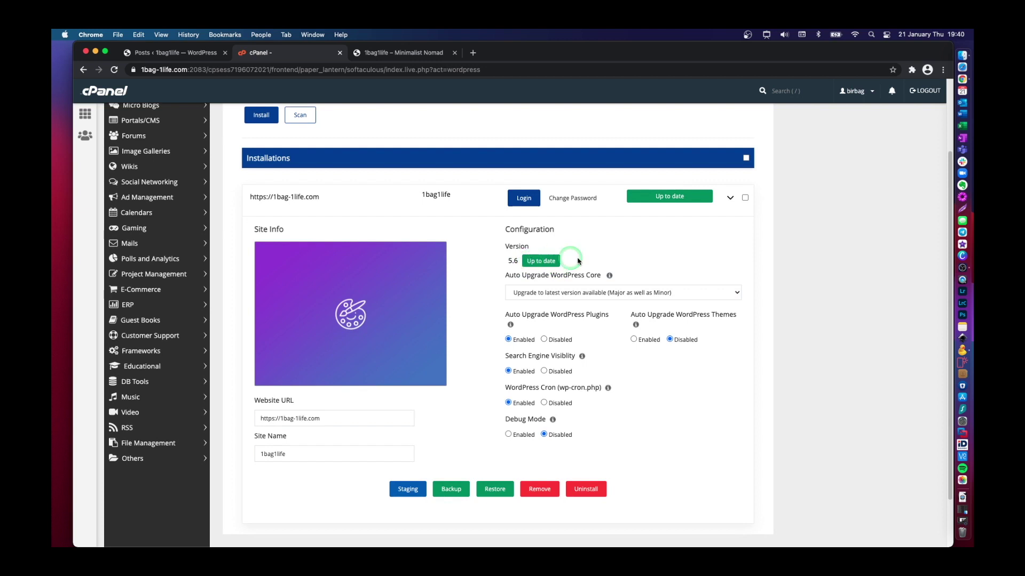
{"action": "scroll", "coordinate": [614, 260], "scroll_direction": "down", "scroll_amount": 2}
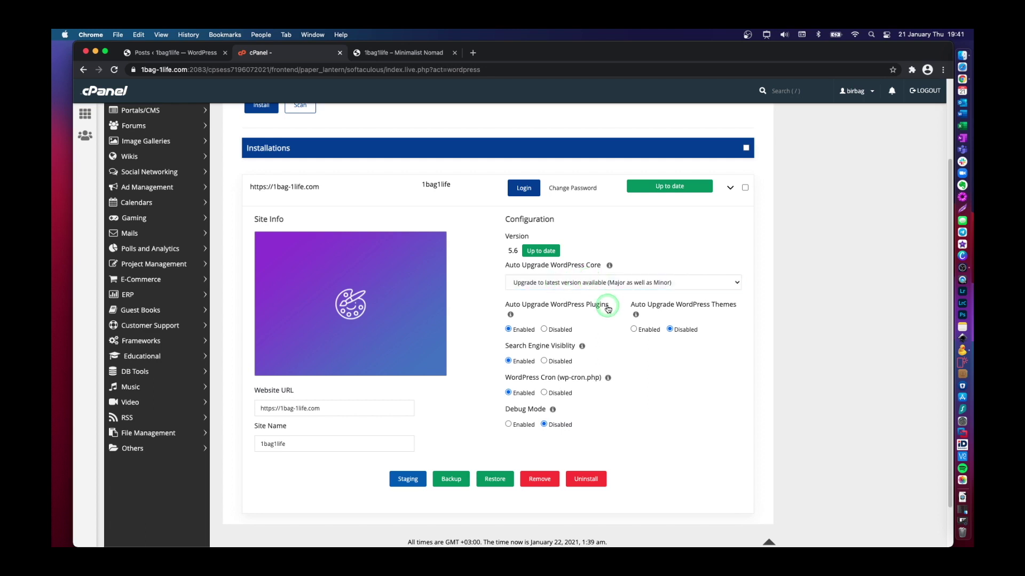
Set Auto Upgrade WordPress Core to "Do not Auto Upgrade" and highlight the WordPress version number
{"action": "left_click", "coordinate": [579, 285]}
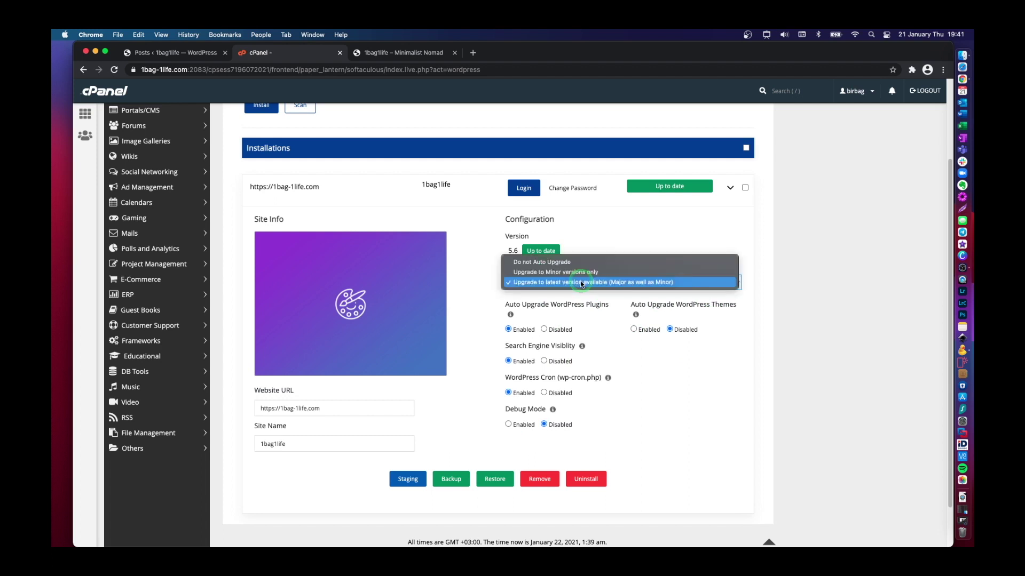
{"action": "left_click", "coordinate": [556, 266]}
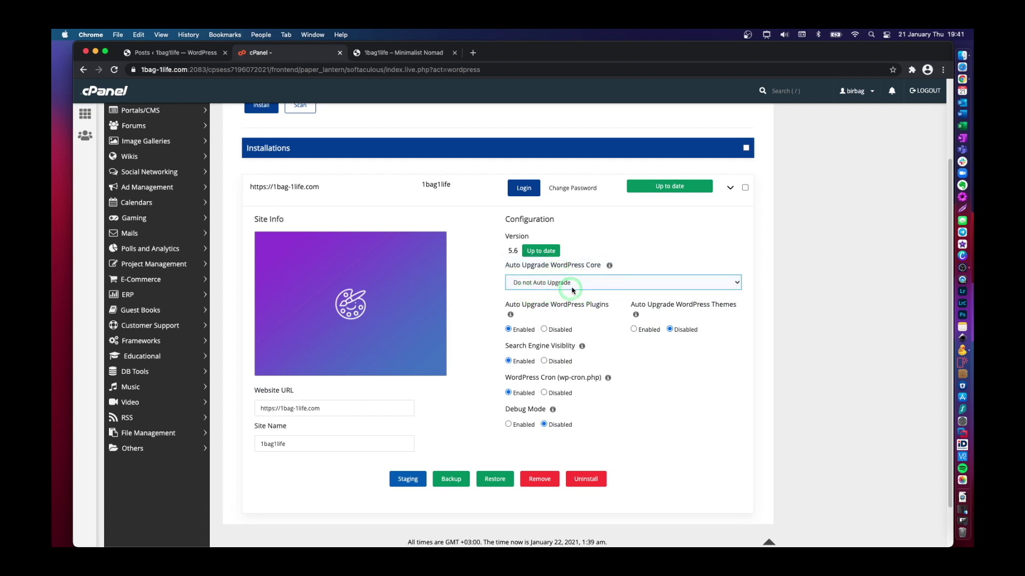
{"action": "left_click_drag", "start_coordinate": [519, 251], "coordinate": [513, 252]}
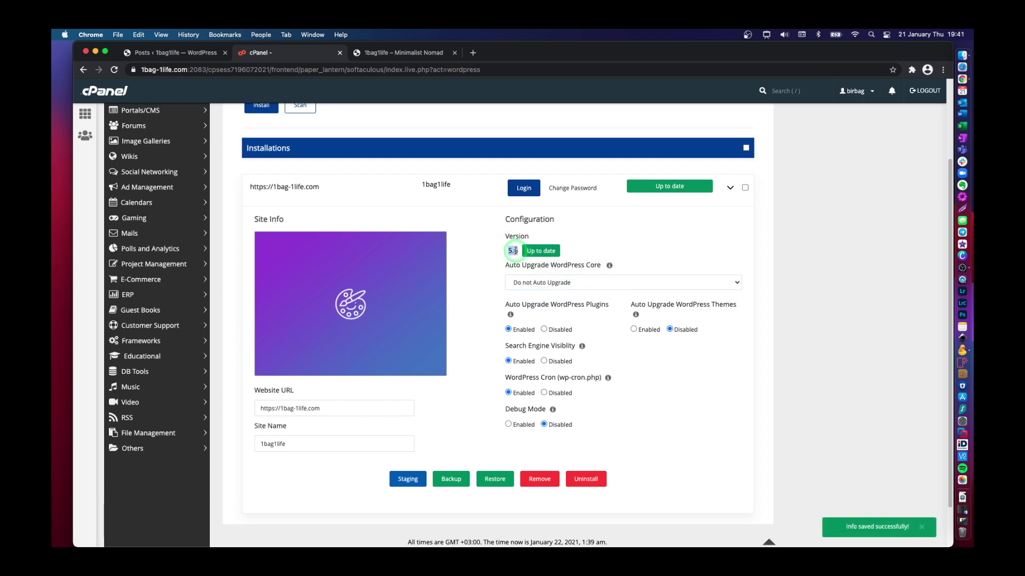
{"action": "left_click", "coordinate": [564, 267]}
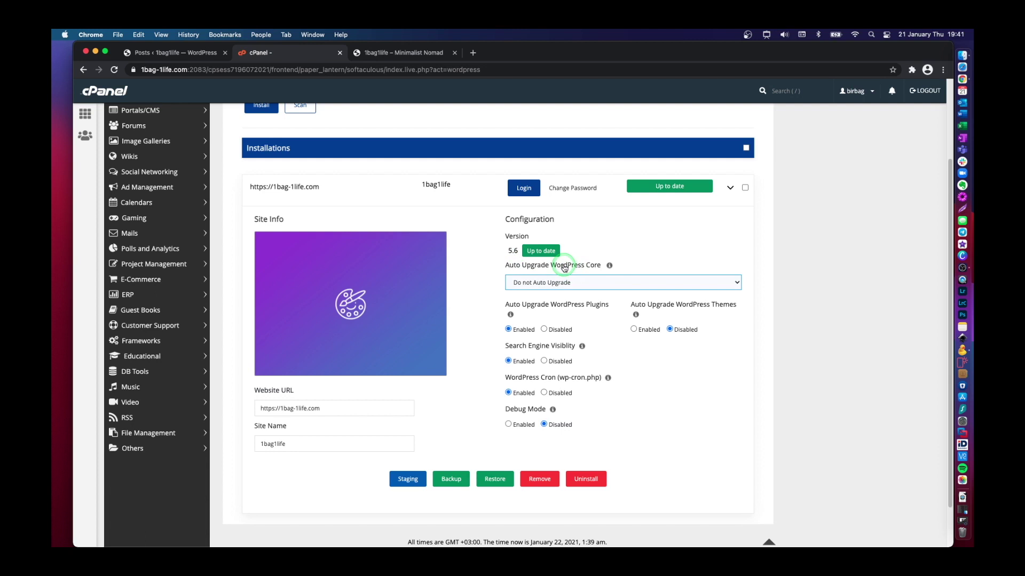
{"action": "left_click", "coordinate": [509, 252]}
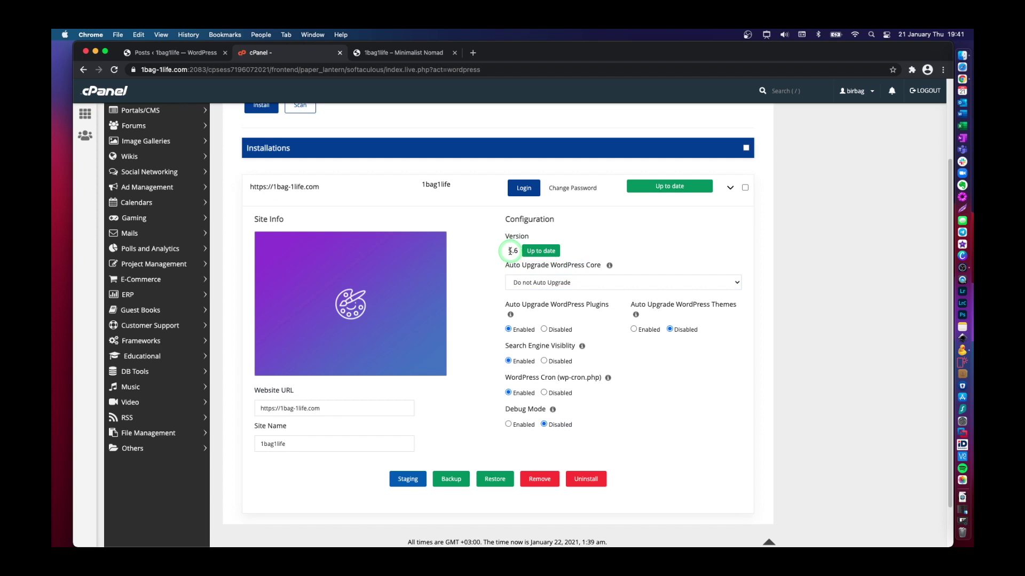
Set Auto Upgrade WordPress Core to "Upgrade to latest version available (Major as well as Minor)" and choose Disabled for Auto Upgrade WordPress Themes
{"action": "left_click", "coordinate": [542, 281]}
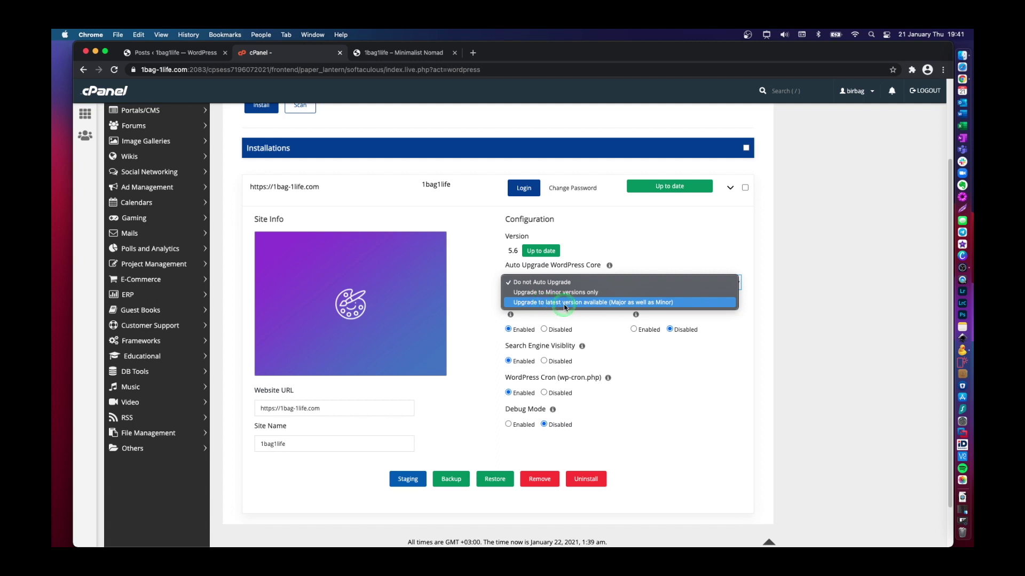
{"action": "left_click", "coordinate": [530, 303]}
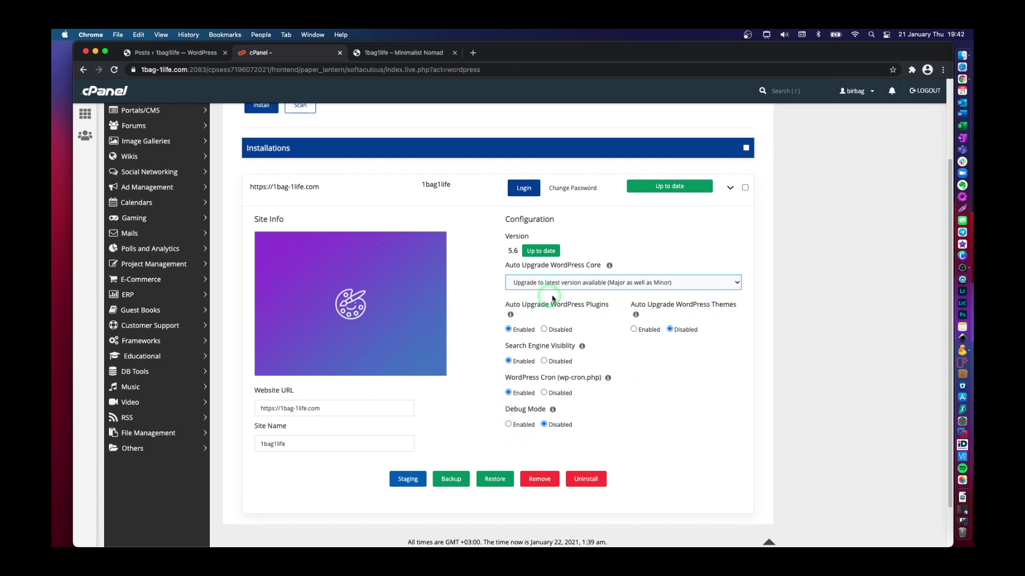
{"action": "scroll", "coordinate": [587, 315], "scroll_direction": "down", "scroll_amount": 2}
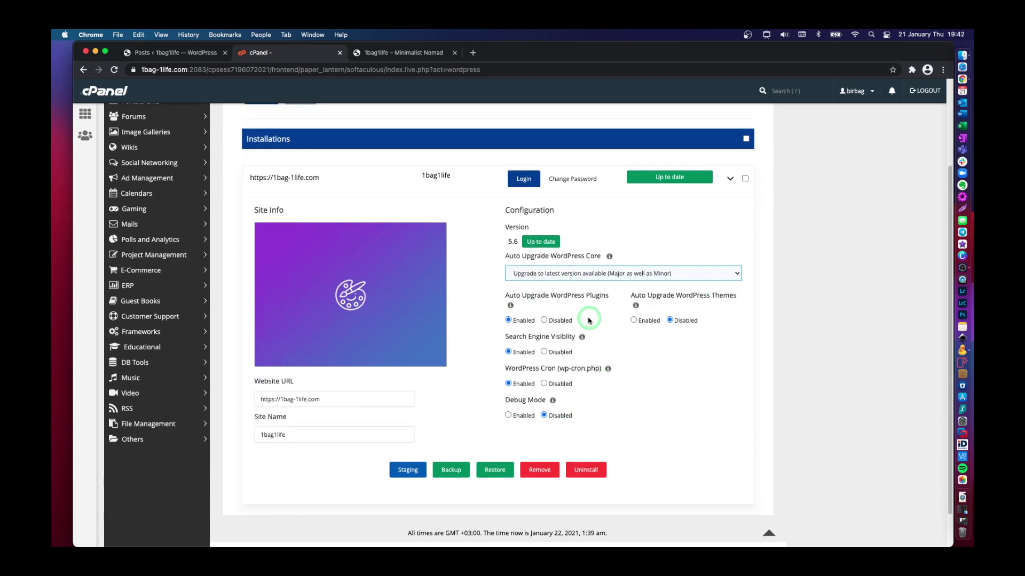
{"action": "scroll", "coordinate": [589, 321], "scroll_direction": "down", "scroll_amount": 1}
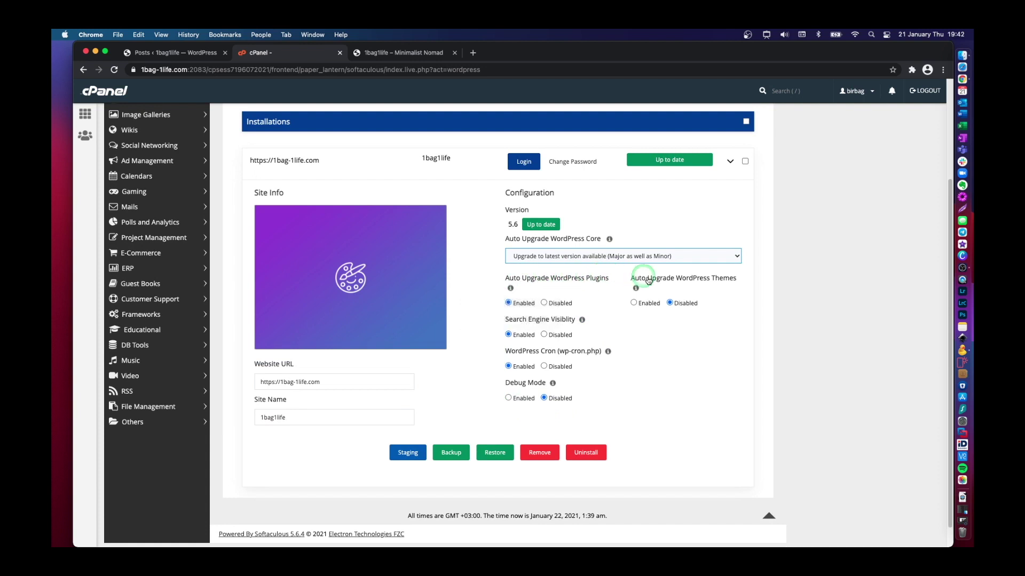
{"action": "scroll", "coordinate": [693, 398], "scroll_direction": "down", "scroll_amount": 1}
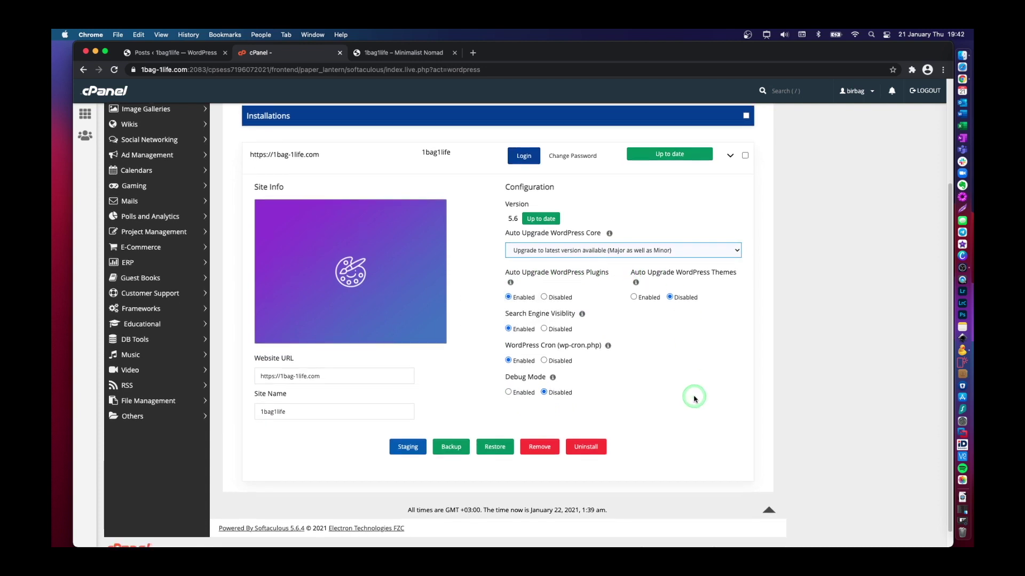
{"action": "scroll", "coordinate": [693, 398], "scroll_direction": "down", "scroll_amount": 2}
{"action": "scroll", "coordinate": [691, 393], "scroll_direction": "up", "scroll_amount": 2}
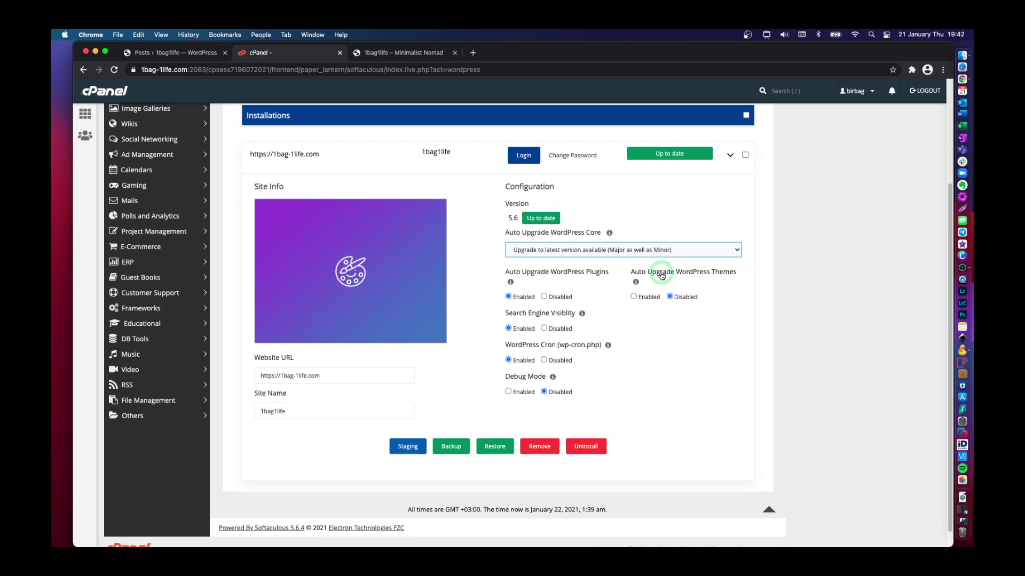
{"action": "left_click", "coordinate": [670, 298]}
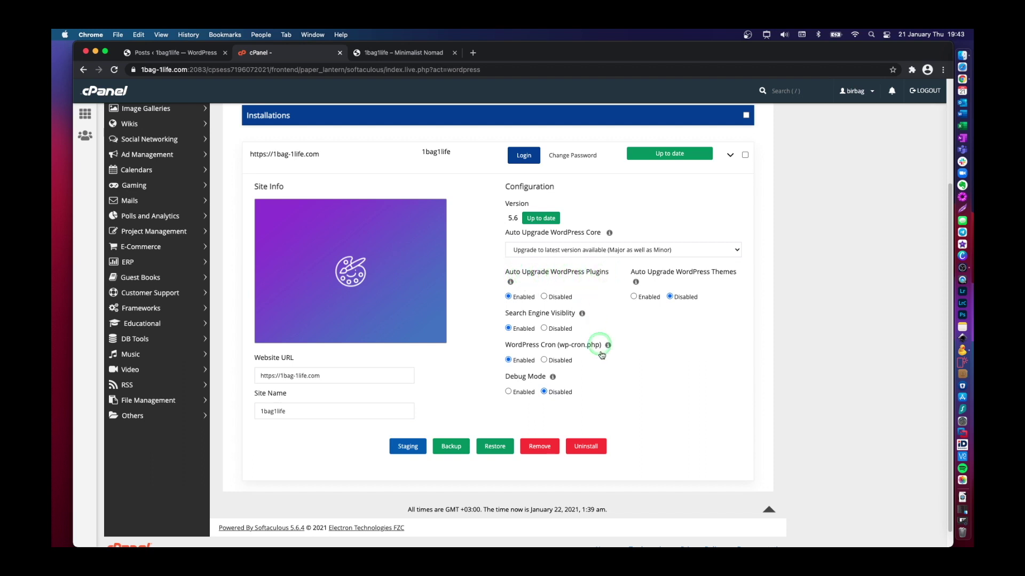
Open the backup page for the WordPress installation and point out its Backing Up WordPress heading
{"action": "scroll", "coordinate": [607, 367], "scroll_direction": "down", "scroll_amount": 1}
{"action": "scroll", "coordinate": [607, 367], "scroll_direction": "up", "scroll_amount": 2}
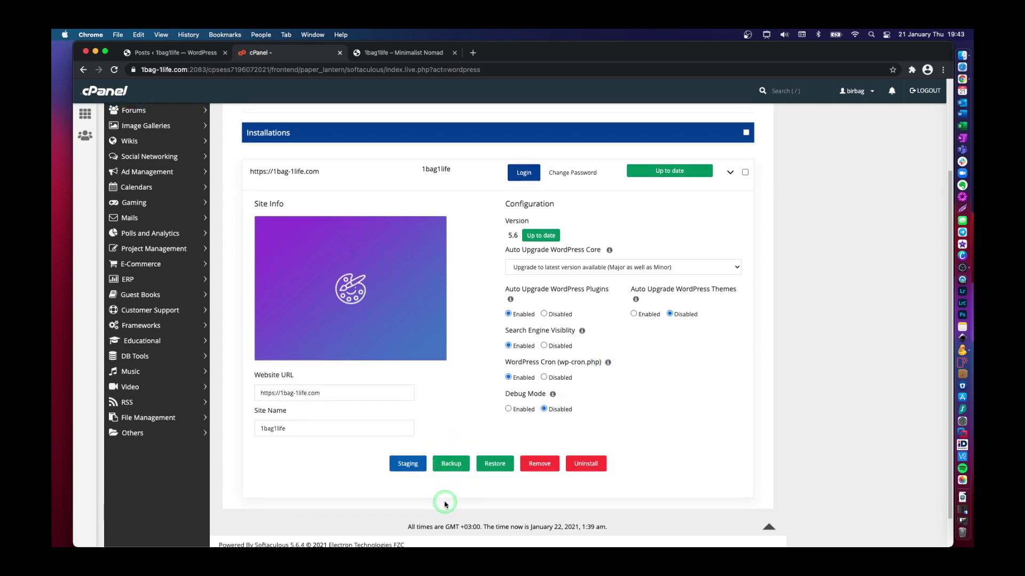
{"action": "left_click", "coordinate": [454, 466]}
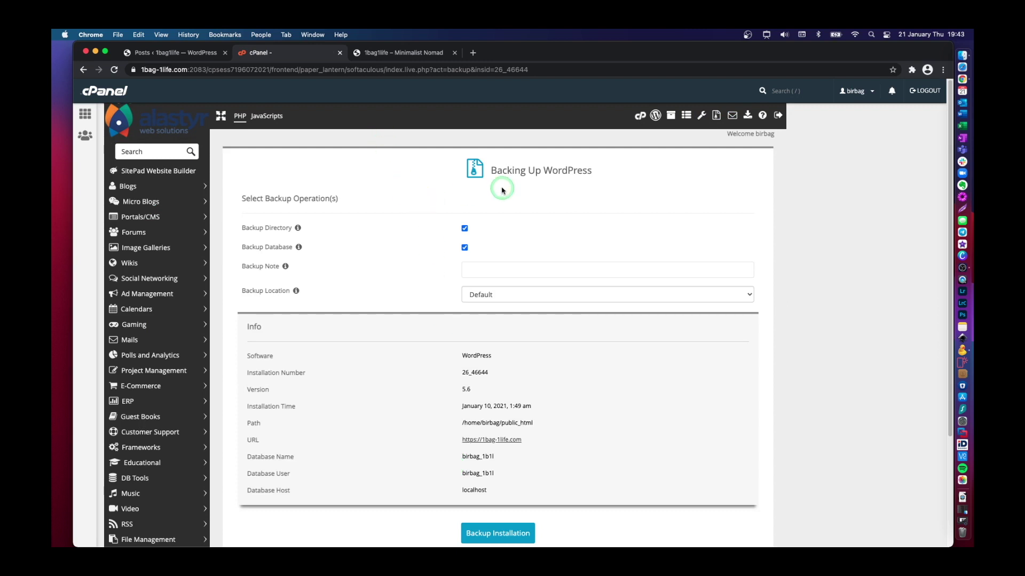
{"action": "left_click_drag", "start_coordinate": [491, 169], "coordinate": [598, 172]}
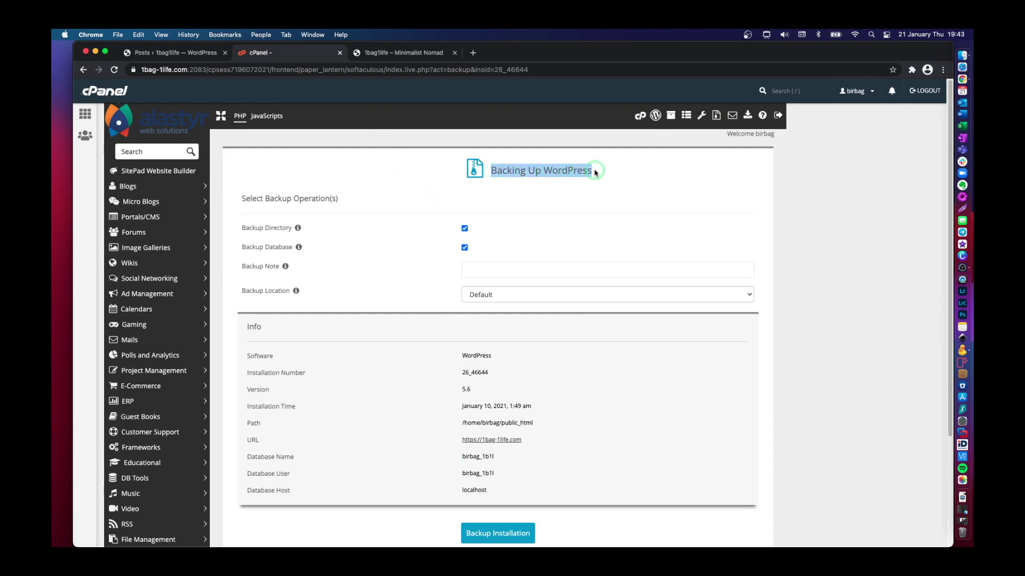
{"action": "left_click", "coordinate": [585, 171]}
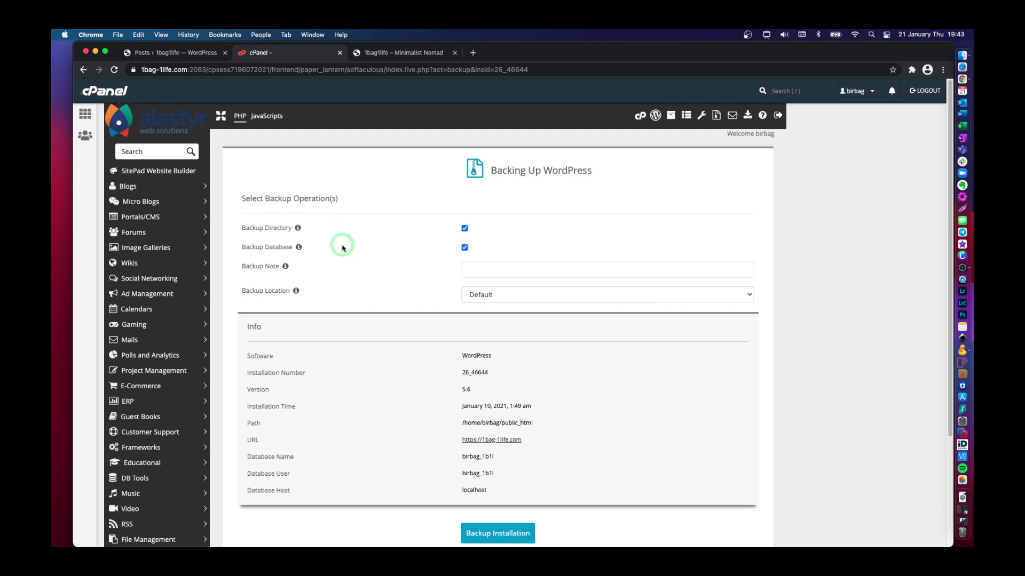
Enter "Backup for Demo Purposes" as the backup note and keep the backup location on Default
{"action": "left_click", "coordinate": [509, 270]}
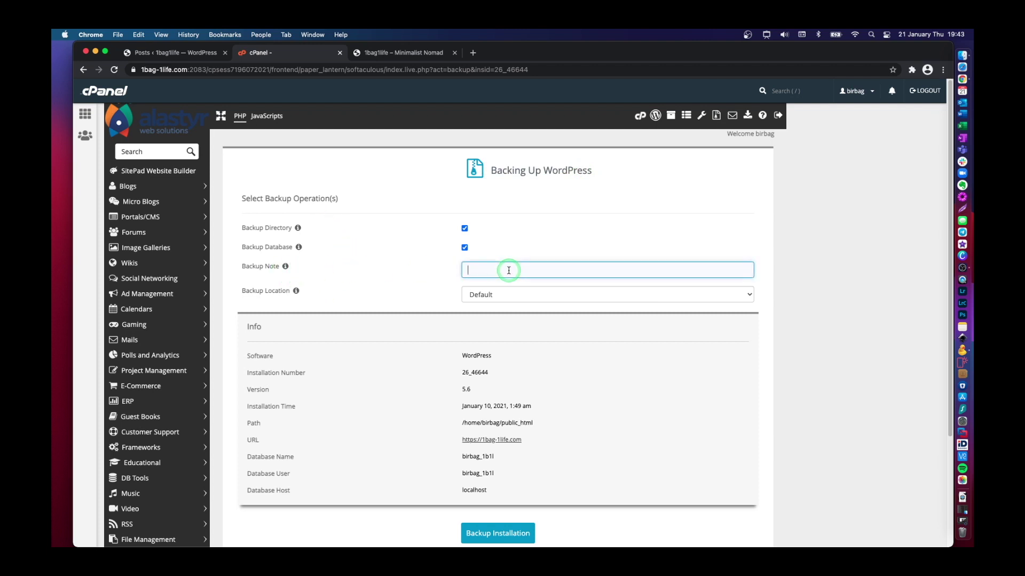
{"action": "type", "text": "Backup for Demo Purposes"}
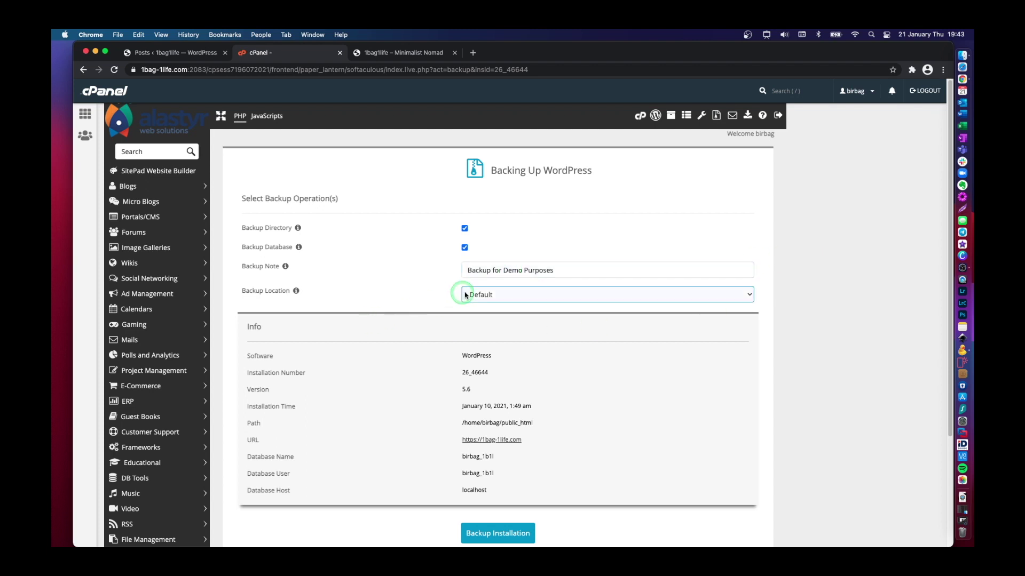
{"action": "left_click", "coordinate": [501, 294]}
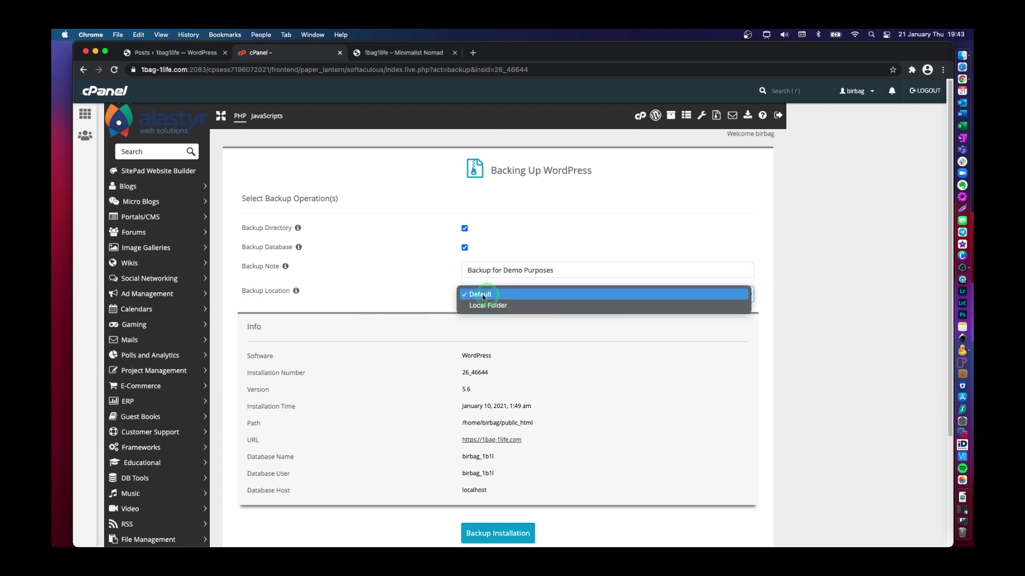
{"action": "left_click", "coordinate": [495, 294]}
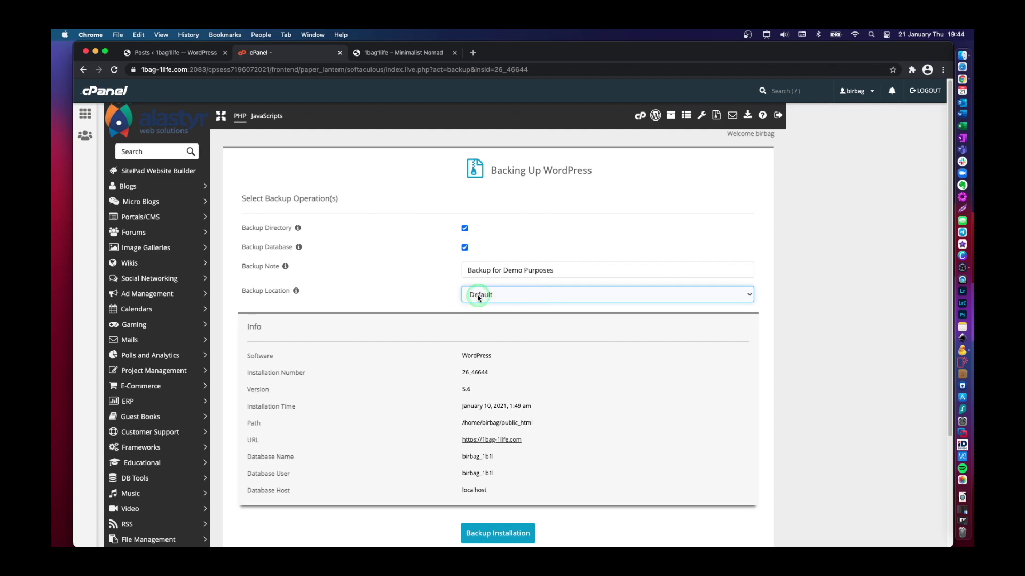
{"action": "left_click", "coordinate": [489, 298]}
{"action": "left_click", "coordinate": [496, 293]}
{"action": "left_click", "coordinate": [703, 366]}
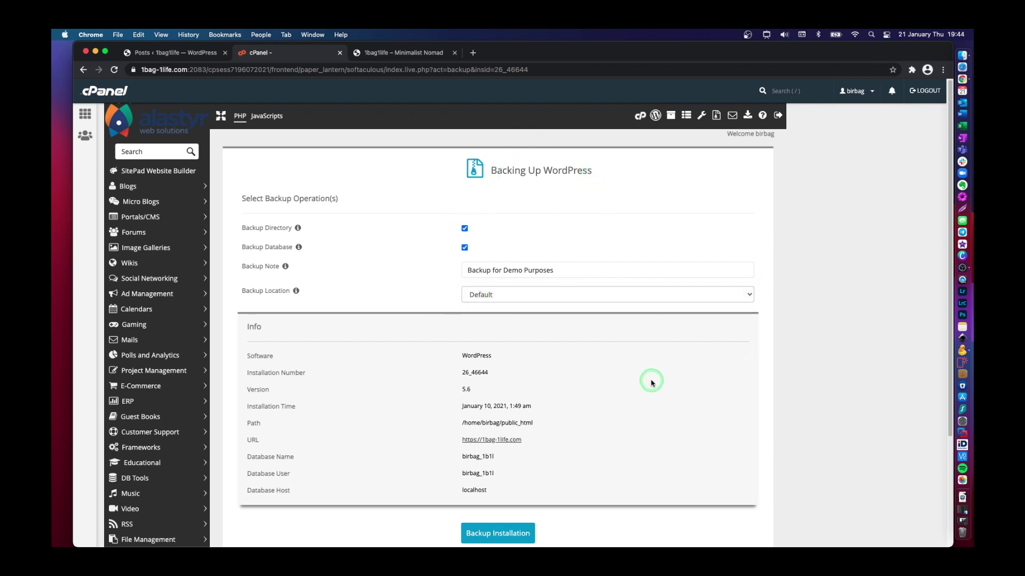
Look over the backup summary and check the help notes for Backup Note, Backup Database and Backup Directory
{"action": "scroll", "coordinate": [616, 404], "scroll_direction": "down", "scroll_amount": 1}
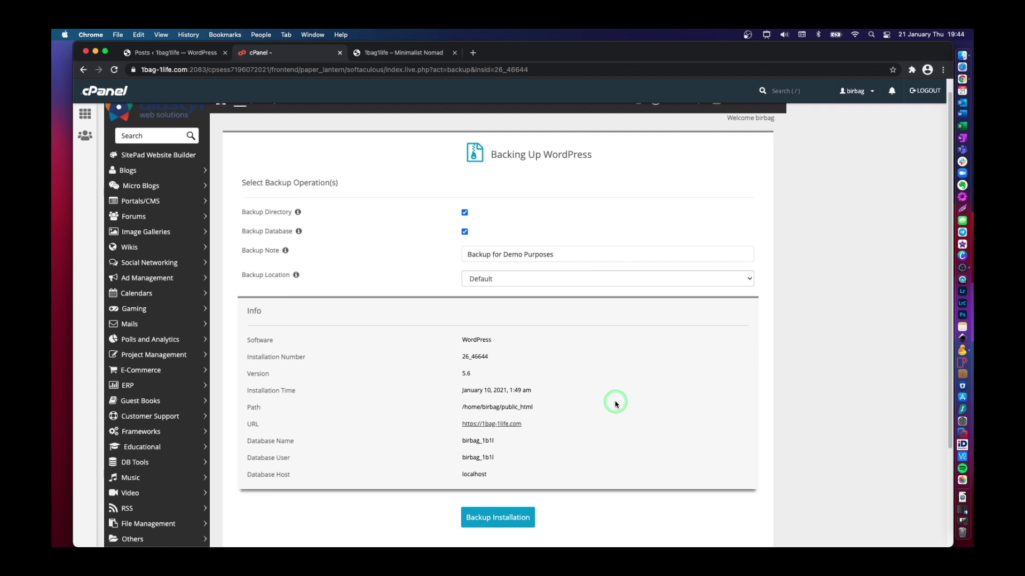
{"action": "scroll", "coordinate": [615, 403], "scroll_direction": "down", "scroll_amount": 2}
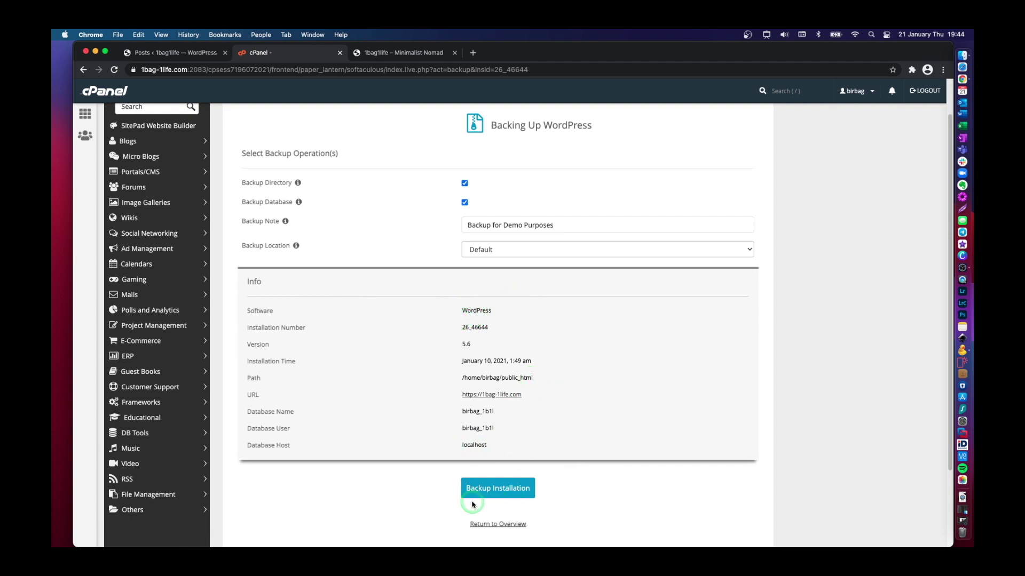
{"action": "scroll", "coordinate": [297, 202], "scroll_direction": "up", "scroll_amount": 2}
{"action": "mouse_move", "coordinate": [286, 268]}
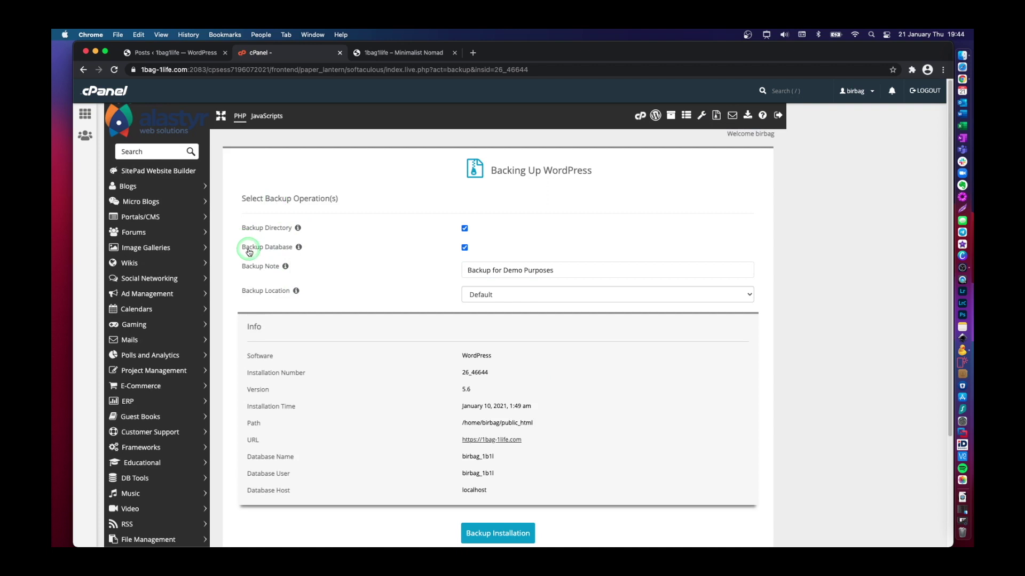
{"action": "mouse_move", "coordinate": [299, 249]}
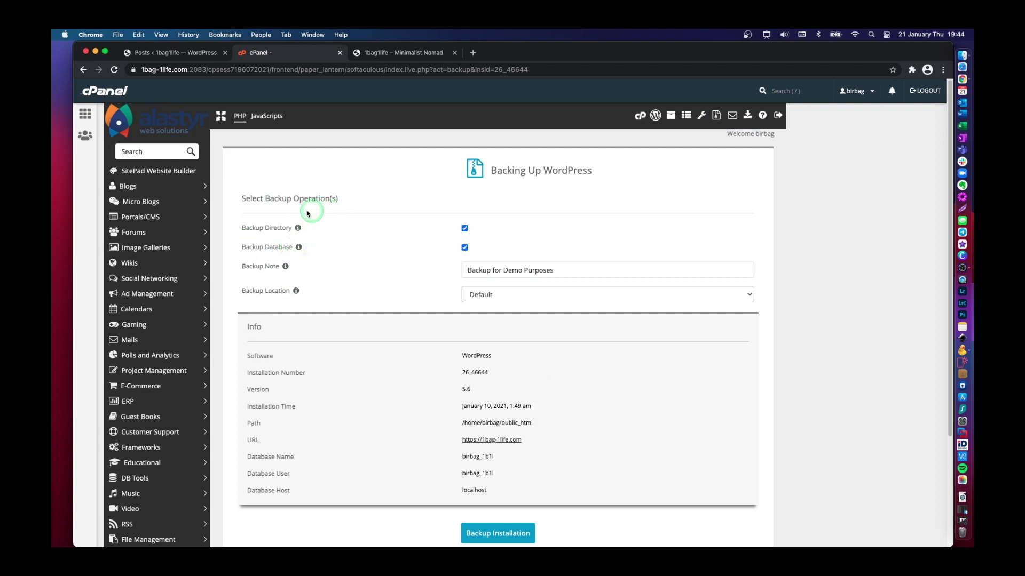
{"action": "mouse_move", "coordinate": [299, 231]}
Highlight the Backup Directory and Backup Database options together with their checkboxes
{"action": "left_click", "coordinate": [365, 206]}
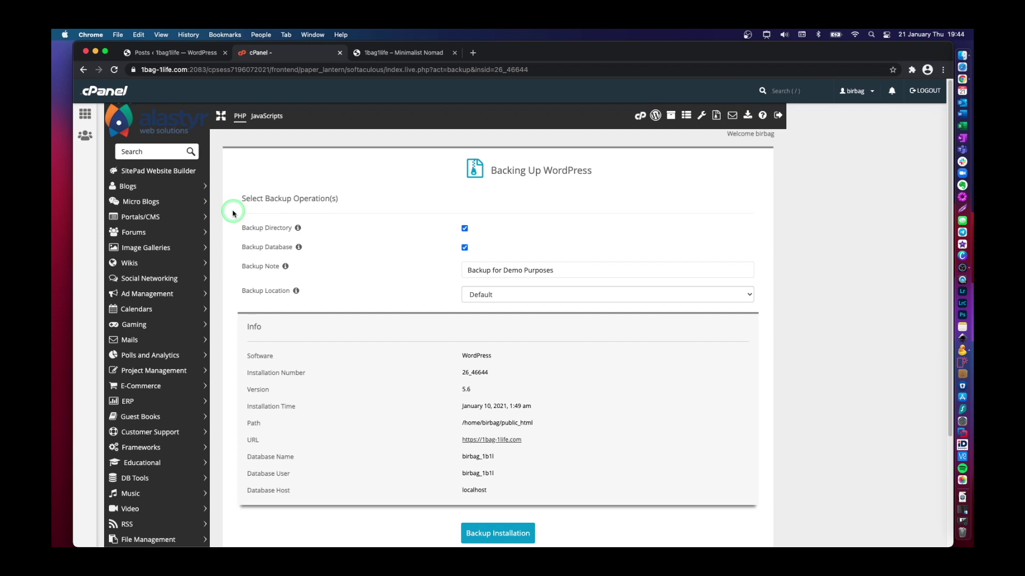
{"action": "left_click_drag", "start_coordinate": [233, 213], "coordinate": [330, 259]}
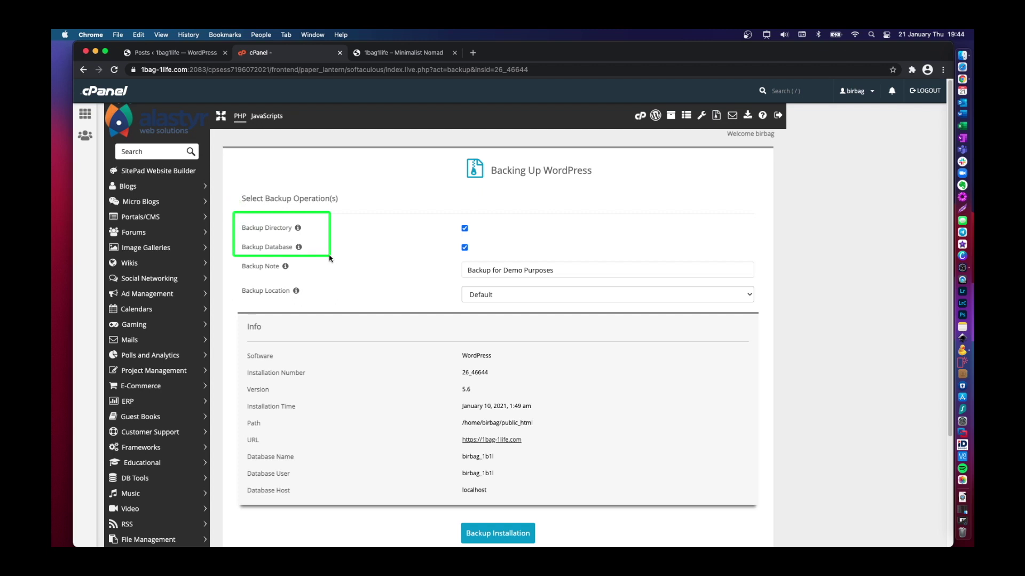
{"action": "left_click_drag", "start_coordinate": [239, 224], "coordinate": [232, 214]}
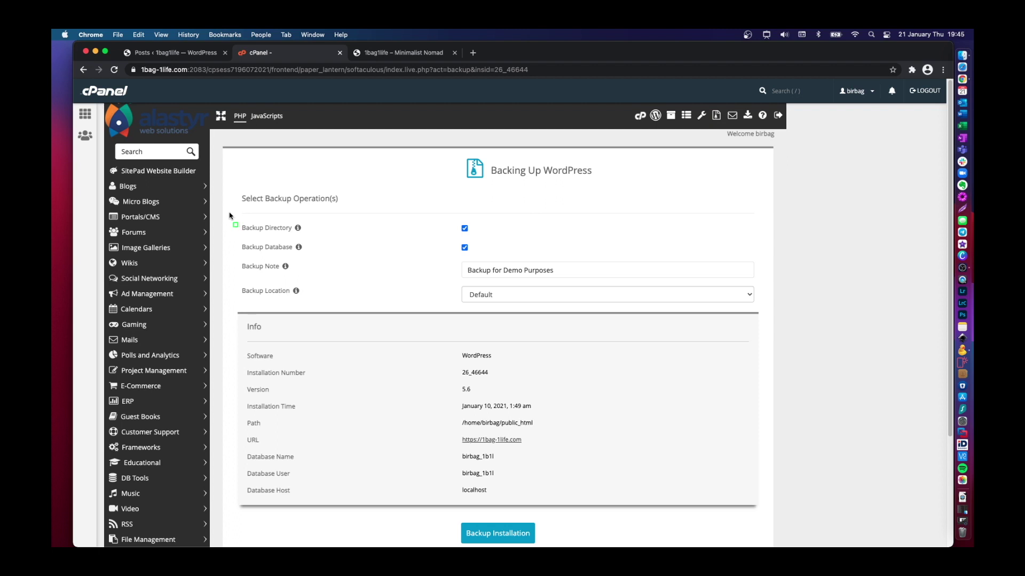
{"action": "mouse_move", "coordinate": [230, 215]}
{"action": "left_mouse_down"}
{"action": "mouse_move", "coordinate": [327, 247]}
{"action": "mouse_move", "coordinate": [333, 260]}
{"action": "mouse_move", "coordinate": [492, 261]}
{"action": "left_mouse_up"}
{"action": "scroll", "coordinate": [354, 243], "scroll_direction": "down", "scroll_amount": 2}
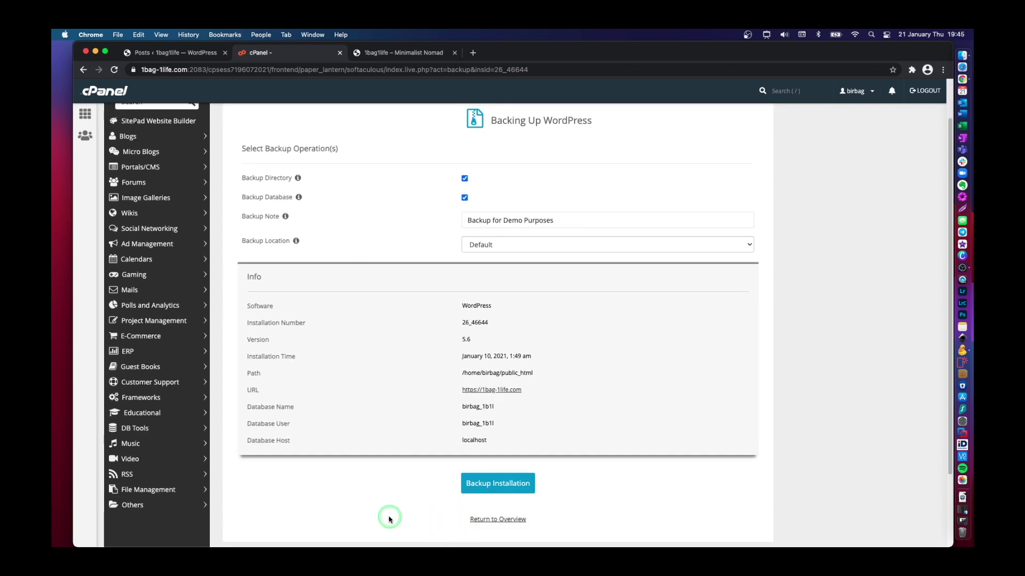
Create the backup of the WordPress installation and open the list of existing backups
{"action": "left_click", "coordinate": [478, 492]}
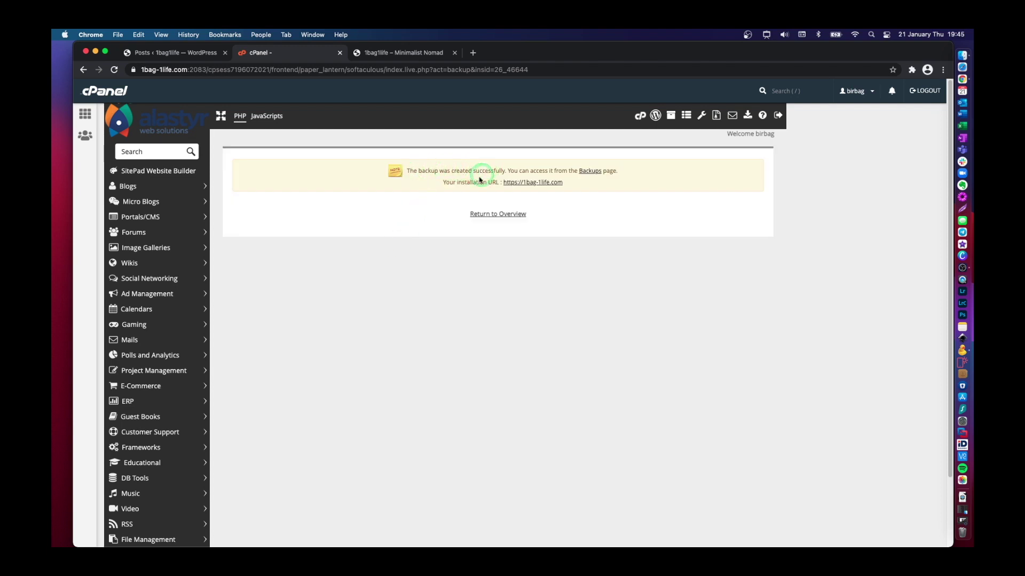
{"action": "left_click", "coordinate": [590, 174]}
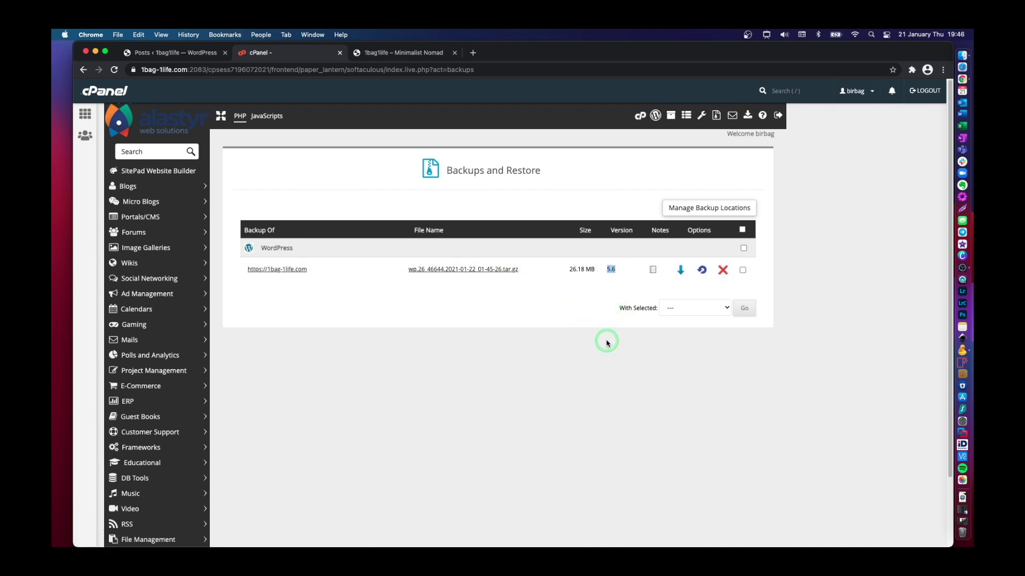
Review the new backup's size, file name and available options in the Backups and Restore list
{"action": "left_click_drag", "start_coordinate": [570, 269], "coordinate": [596, 271]}
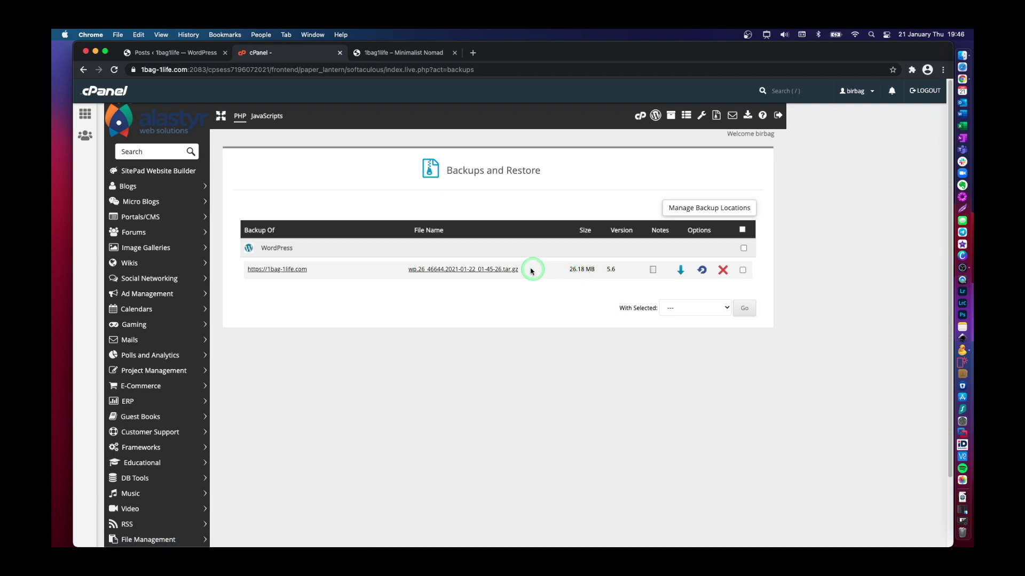
{"action": "left_click_drag", "start_coordinate": [523, 270], "coordinate": [503, 270]}
{"action": "left_click", "coordinate": [521, 271]}
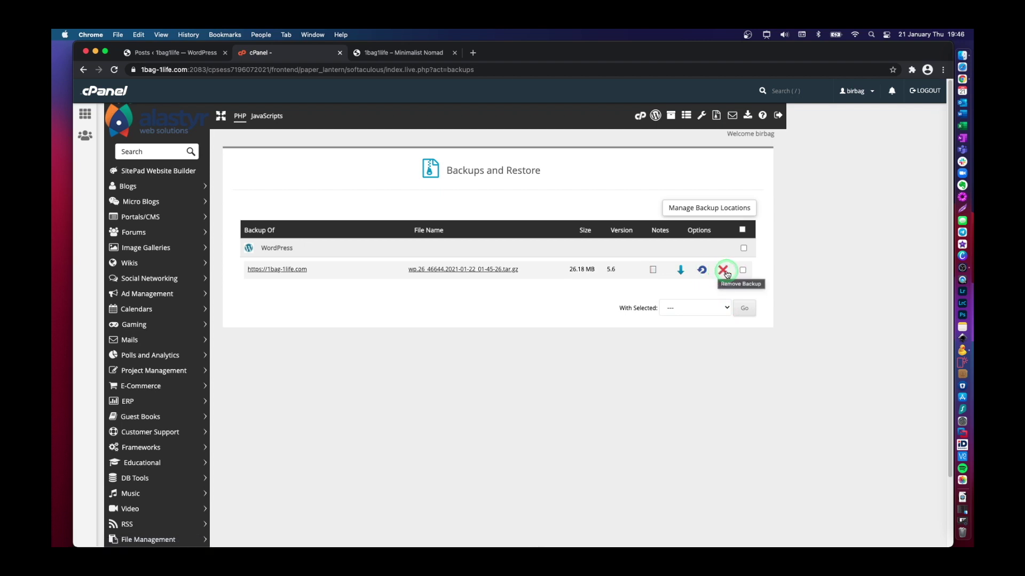
{"action": "left_click", "coordinate": [420, 295]}
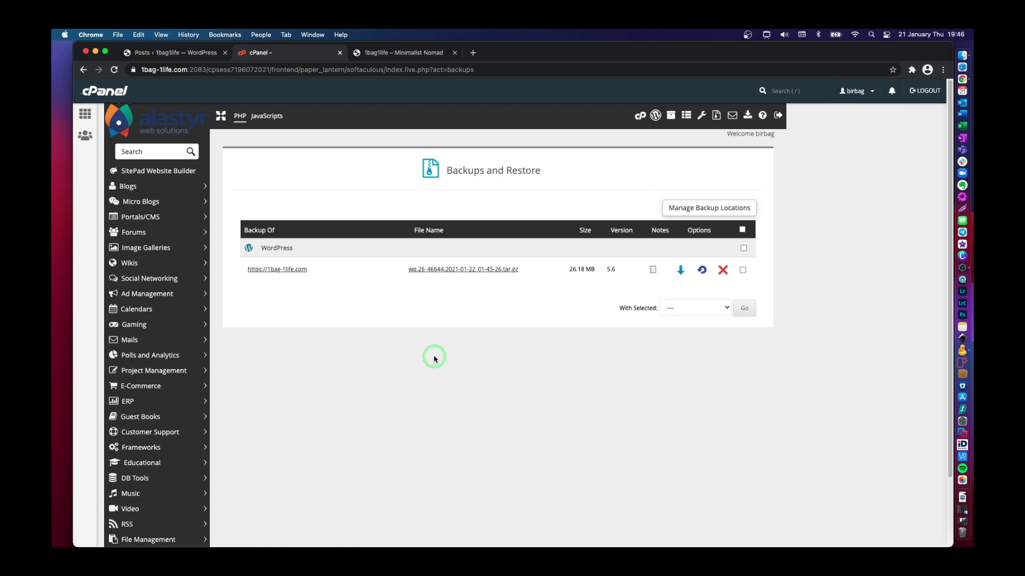
Switch to the Cyberduck FTP window, move it clear over the browser and refresh the public_html folder listing
{"action": "key", "text": "ctrl+Up"}
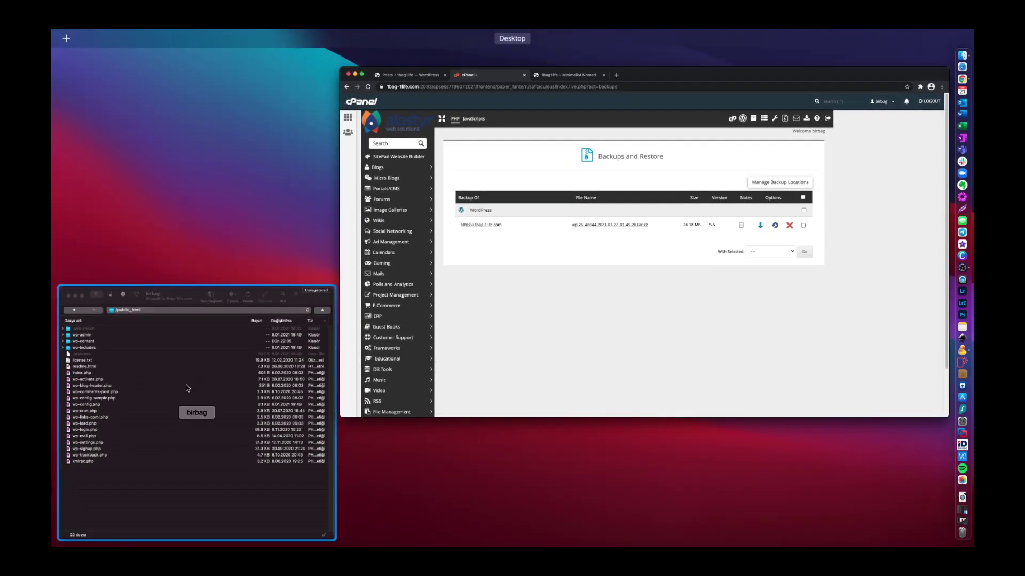
{"action": "left_click", "coordinate": [186, 385]}
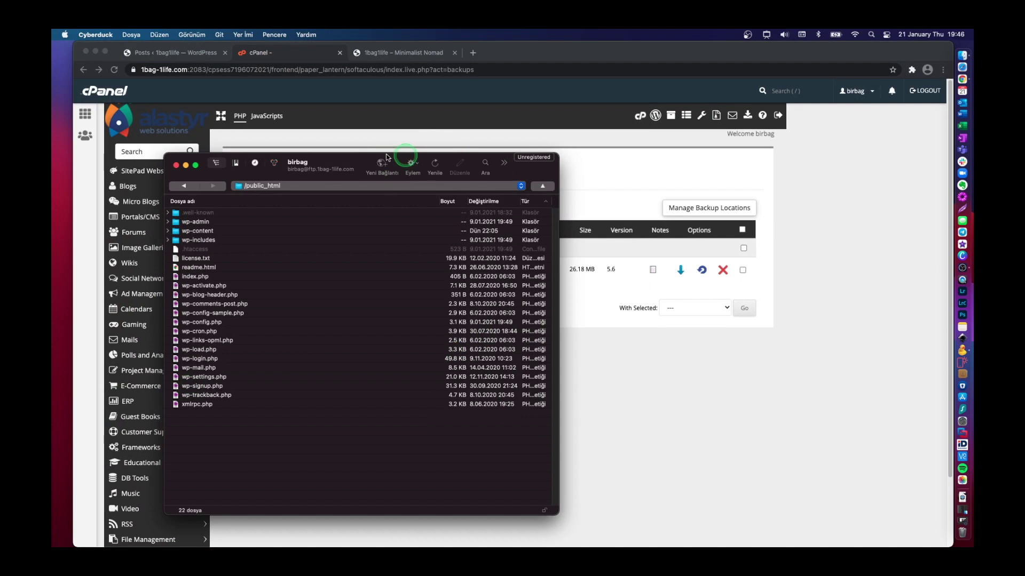
{"action": "left_click_drag", "start_coordinate": [326, 159], "coordinate": [489, 157]}
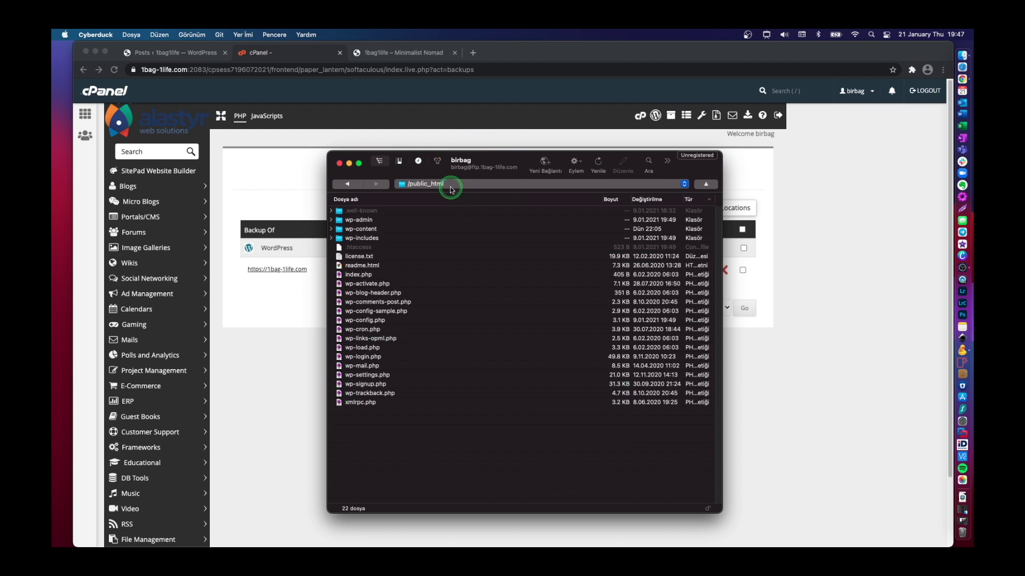
{"action": "left_click_drag", "start_coordinate": [507, 159], "coordinate": [516, 158]}
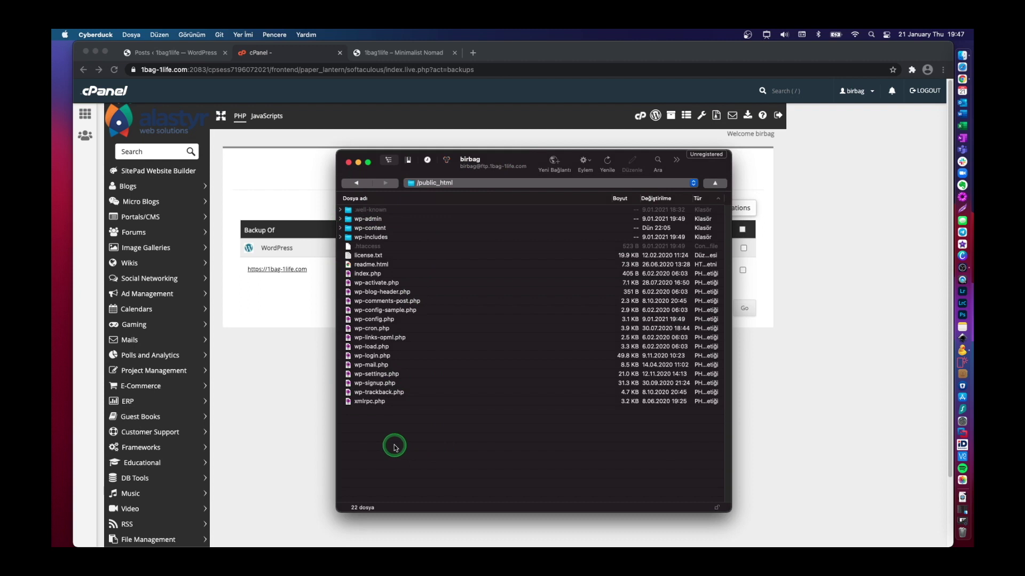
{"action": "left_click", "coordinate": [609, 161]}
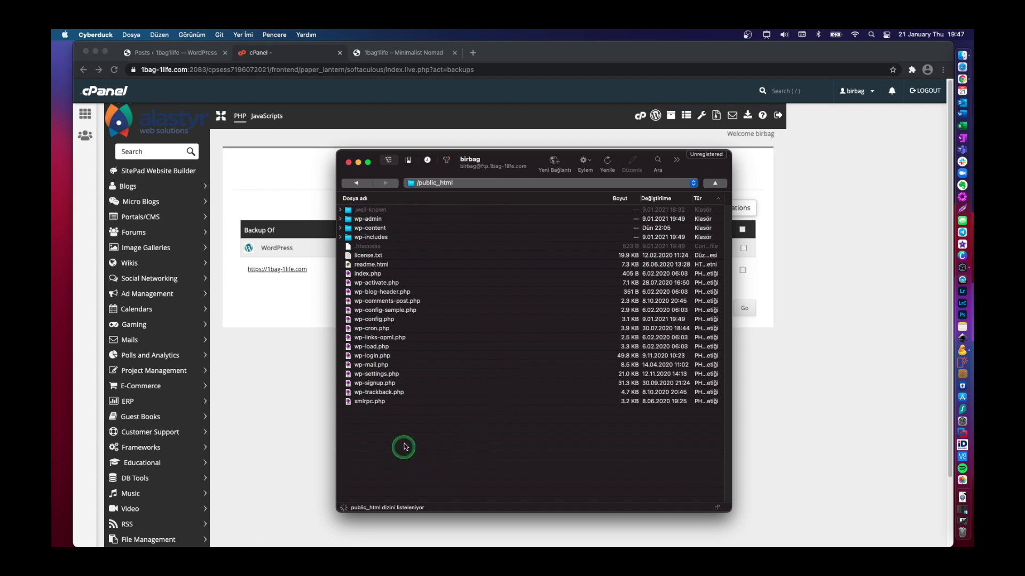
{"action": "left_click_drag", "start_coordinate": [500, 158], "coordinate": [542, 165]}
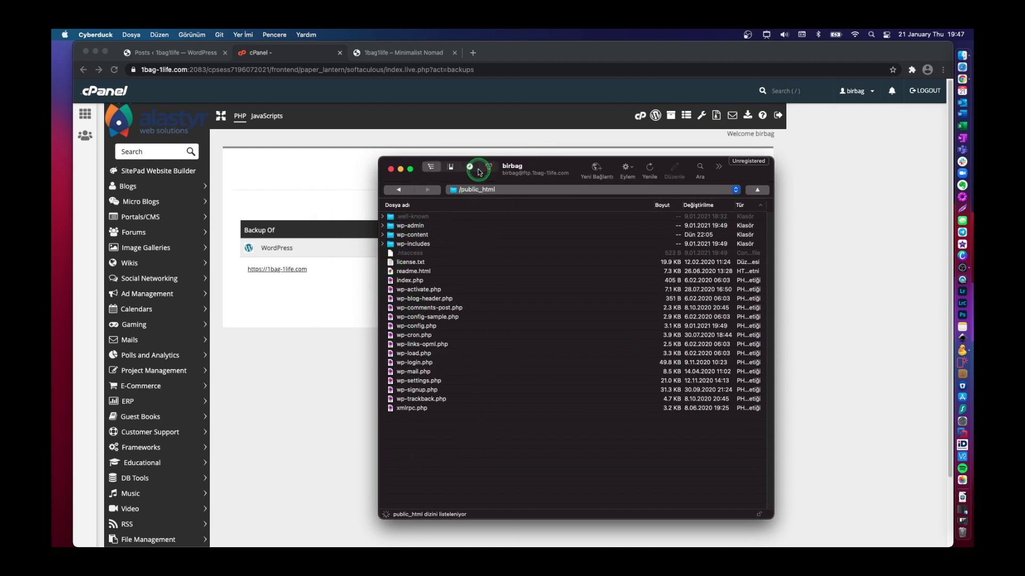
Go up to the server's root directory and point out the softaculous_backups folder
{"action": "left_click", "coordinate": [470, 190]}
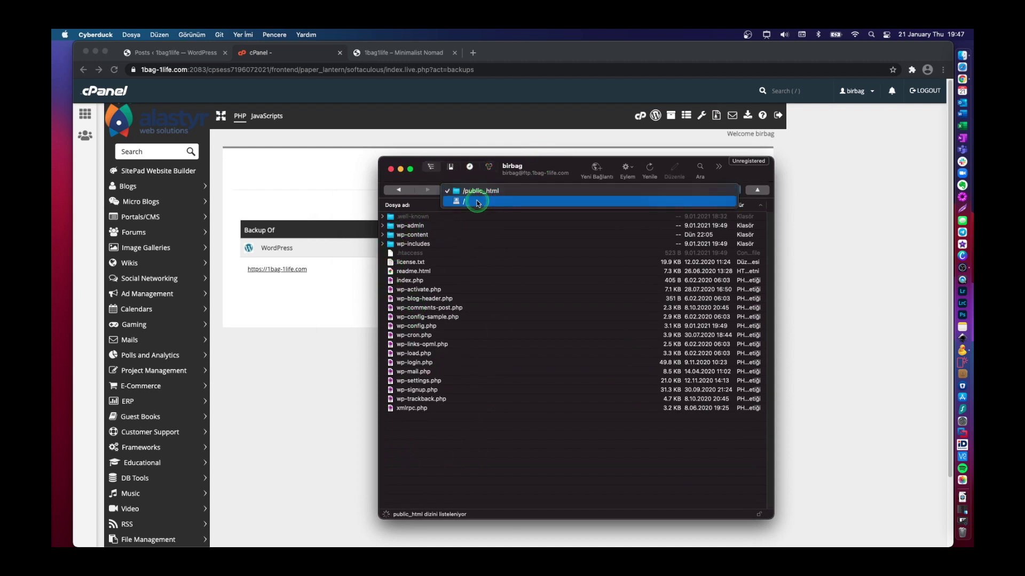
{"action": "left_click", "coordinate": [478, 202]}
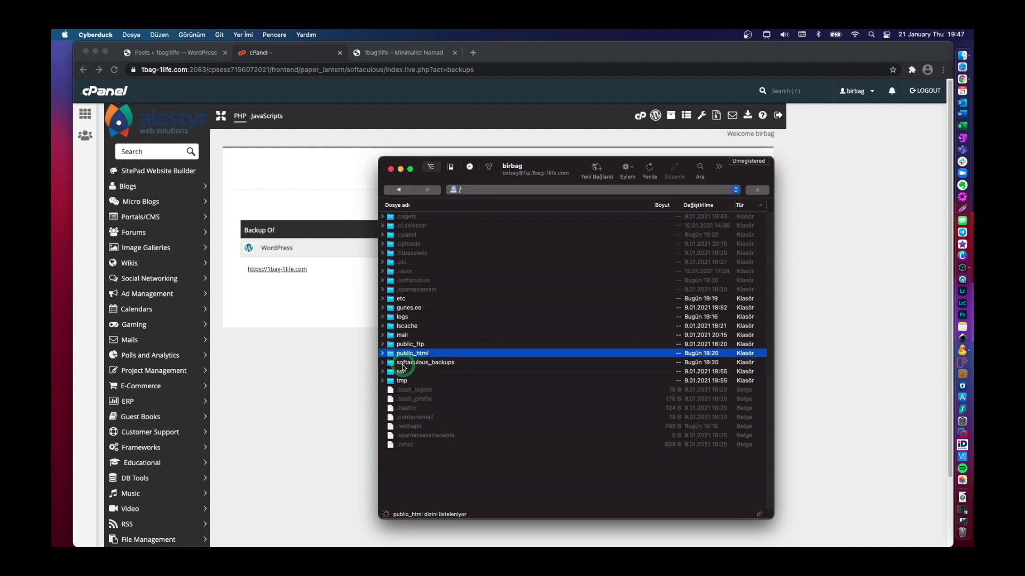
{"action": "left_click", "coordinate": [448, 366]}
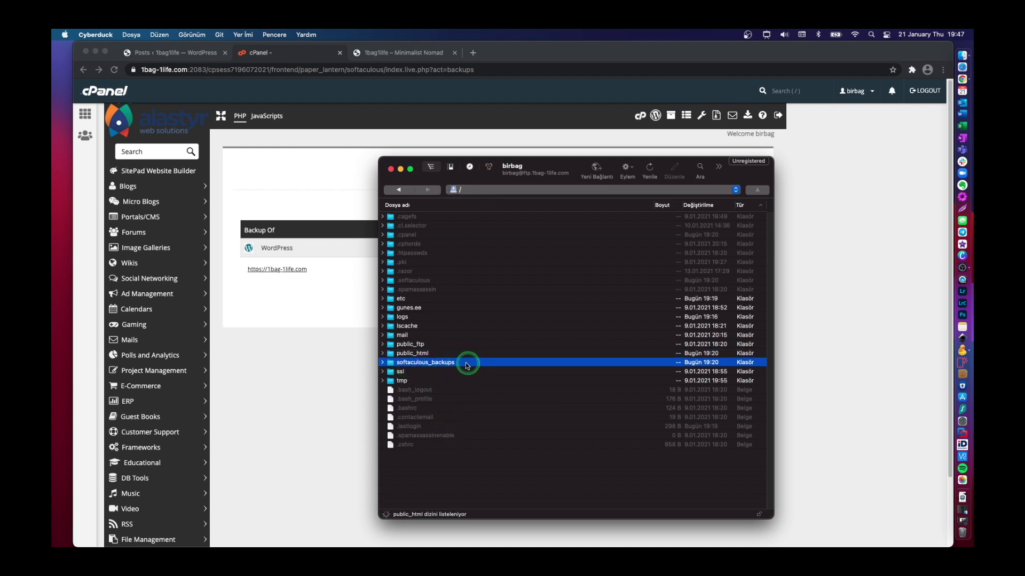
{"action": "left_click_drag", "start_coordinate": [462, 365], "coordinate": [395, 366]}
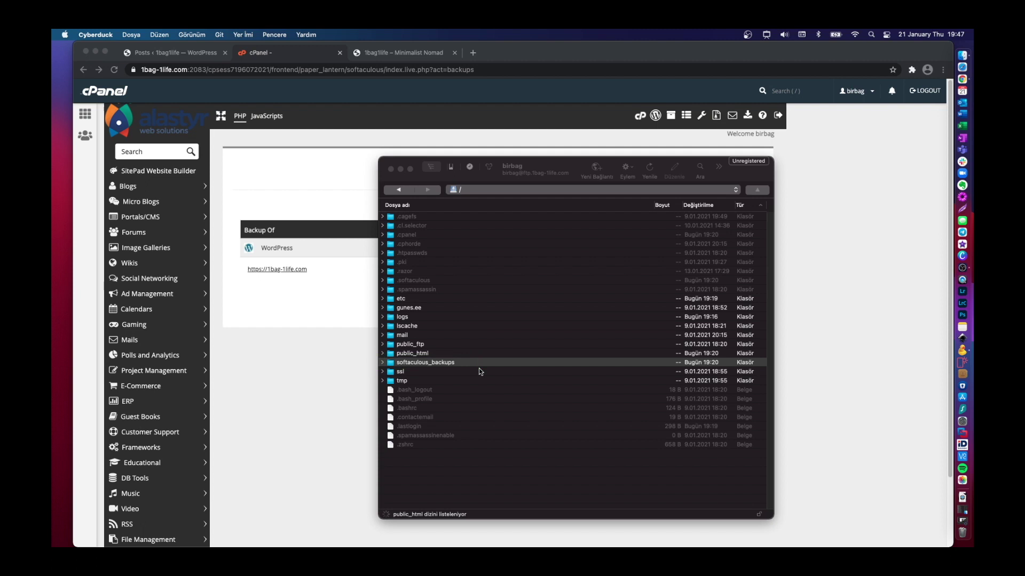
{"action": "left_click", "coordinate": [442, 365]}
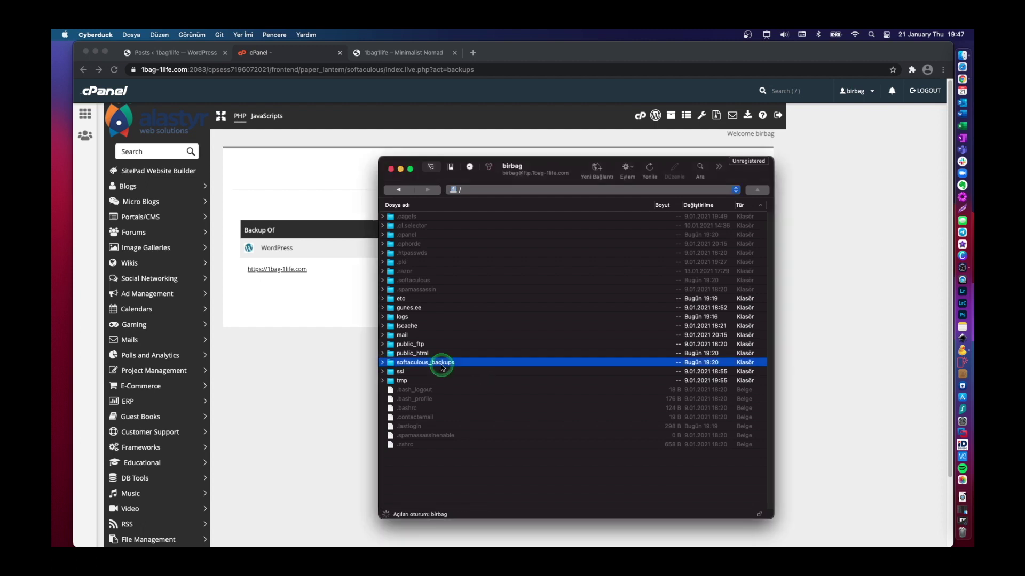
Open the softaculous_backups folder from the server's root directory to show the stored backup archive
{"action": "double_click", "coordinate": [392, 366]}
{"action": "double_click", "coordinate": [395, 355]}
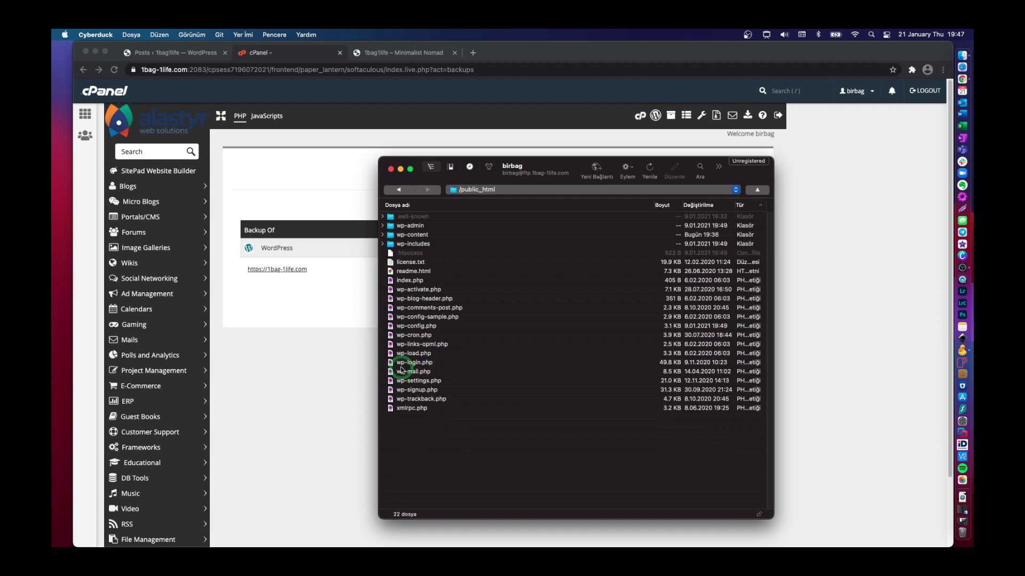
{"action": "left_click", "coordinate": [484, 191]}
{"action": "left_click", "coordinate": [484, 201]}
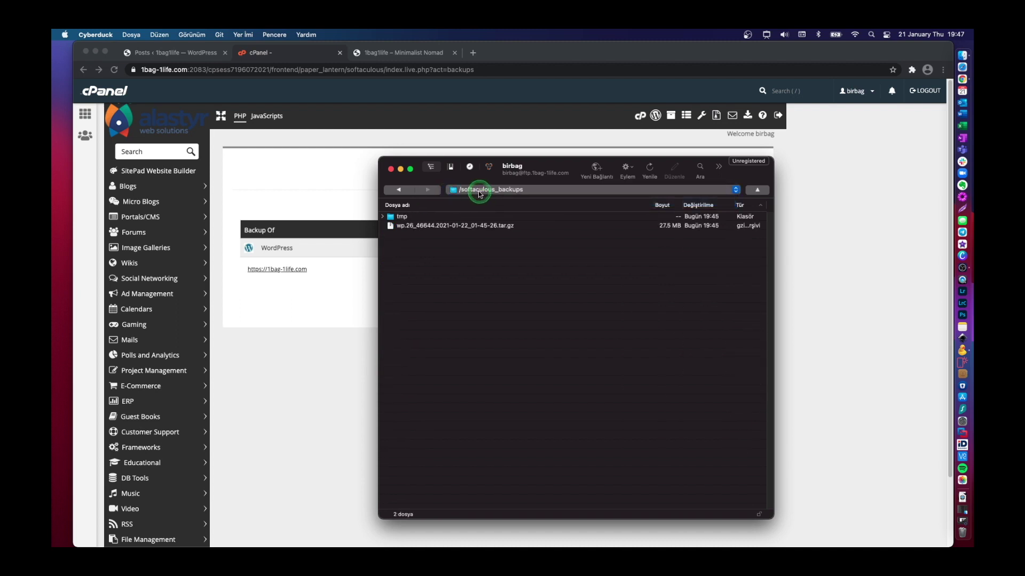
{"action": "left_click", "coordinate": [480, 193]}
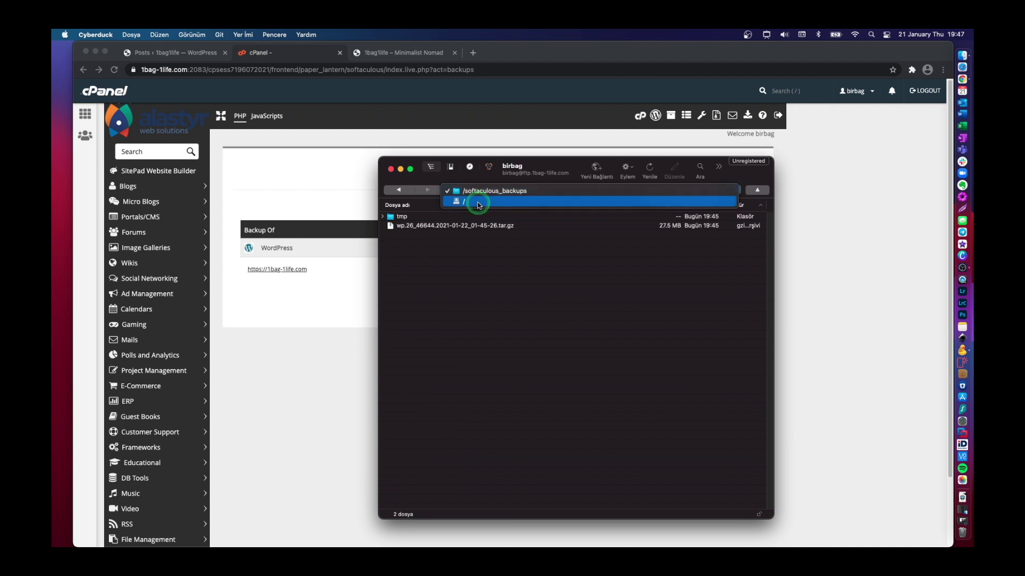
{"action": "left_click", "coordinate": [478, 201]}
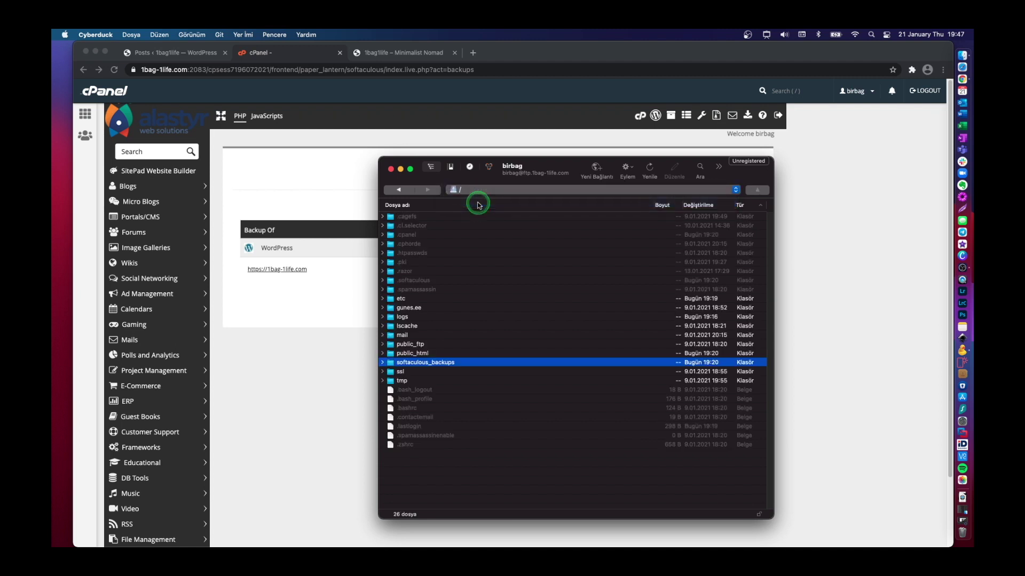
{"action": "double_click", "coordinate": [391, 362]}
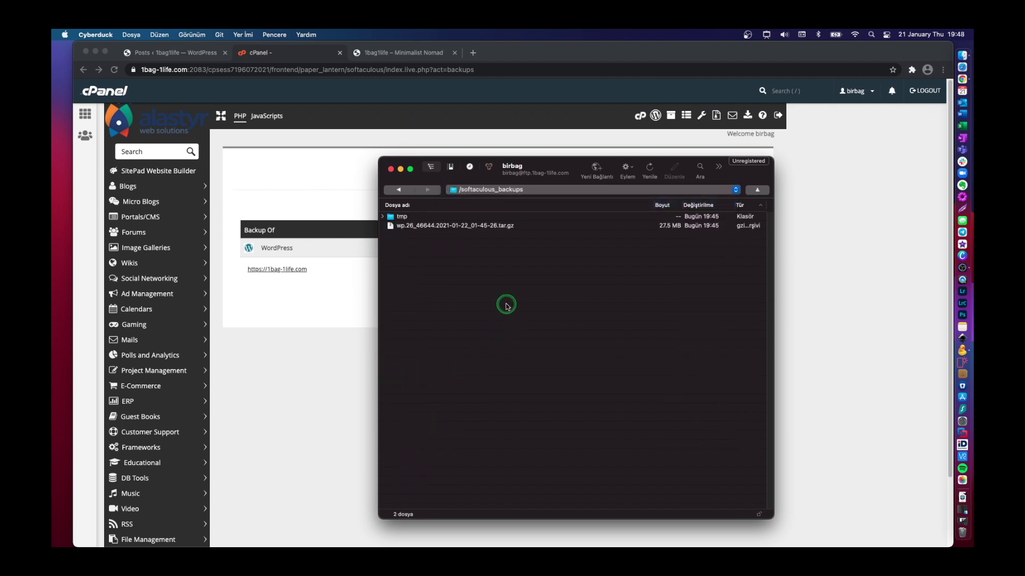
Place the FTP window below the cPanel backup entry and compare the backup file names in both listings
{"action": "left_click_drag", "start_coordinate": [544, 164], "coordinate": [551, 288]}
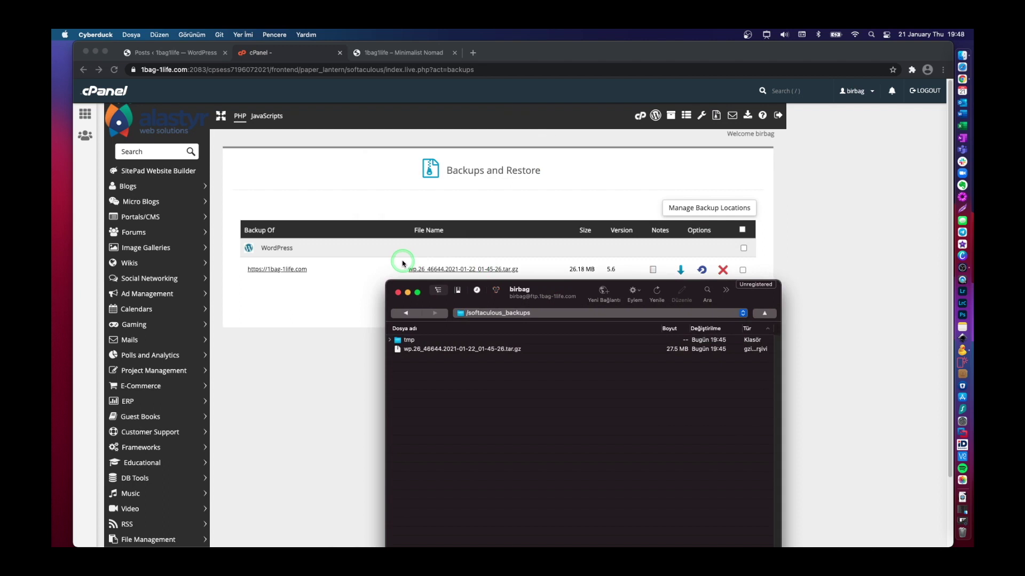
{"action": "left_click_drag", "start_coordinate": [403, 264], "coordinate": [534, 278]}
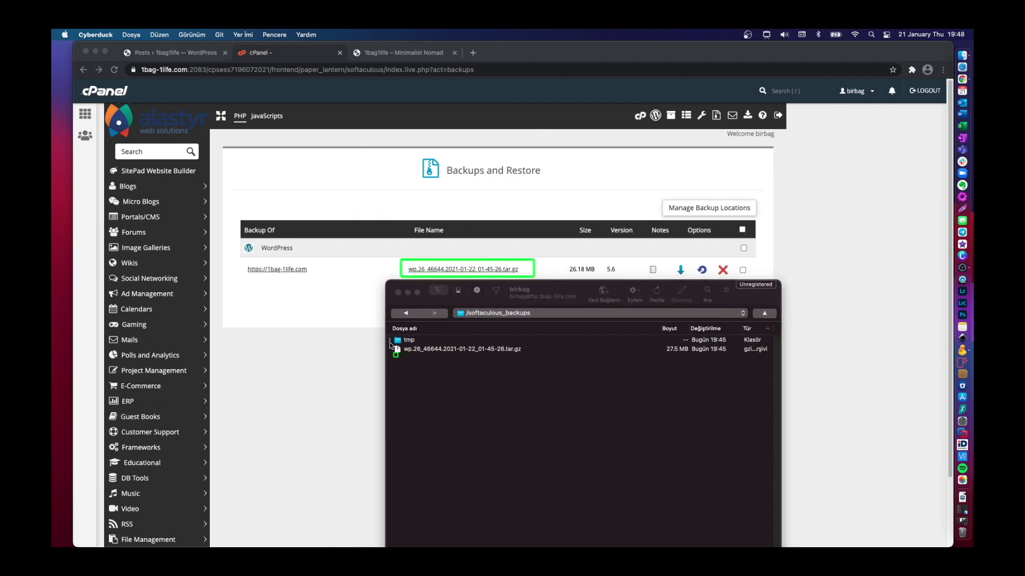
{"action": "left_click_drag", "start_coordinate": [454, 357], "coordinate": [536, 360]}
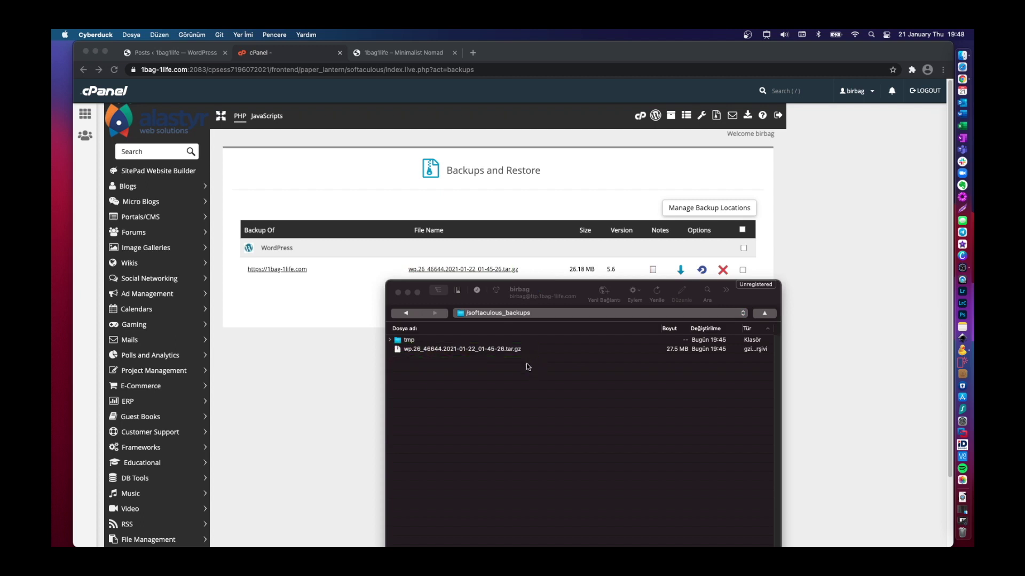
{"action": "left_click", "coordinate": [530, 365]}
Return to the root directory, look inside public_html, and go back to the root
{"action": "left_click", "coordinate": [523, 314]}
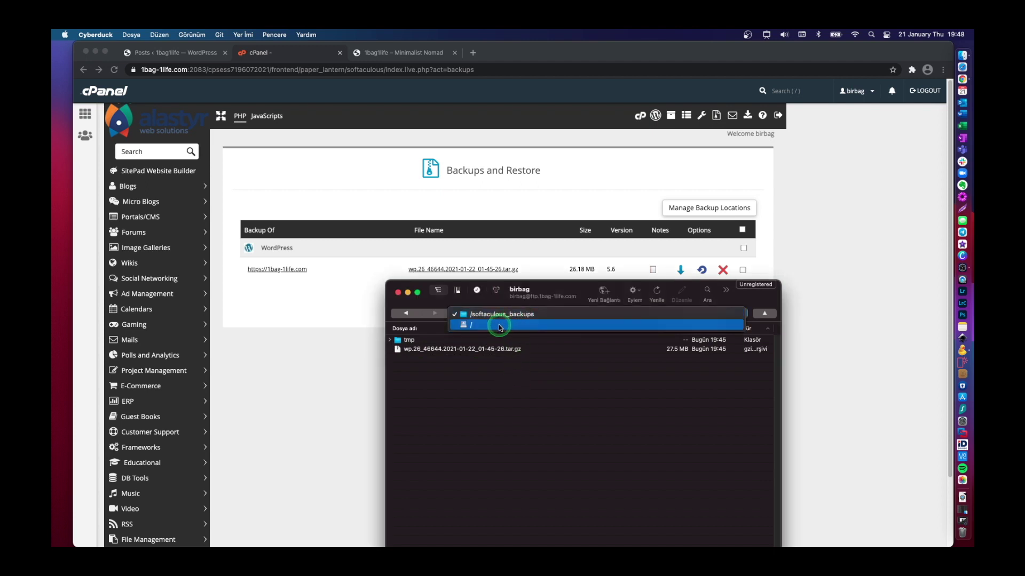
{"action": "left_click", "coordinate": [499, 324]}
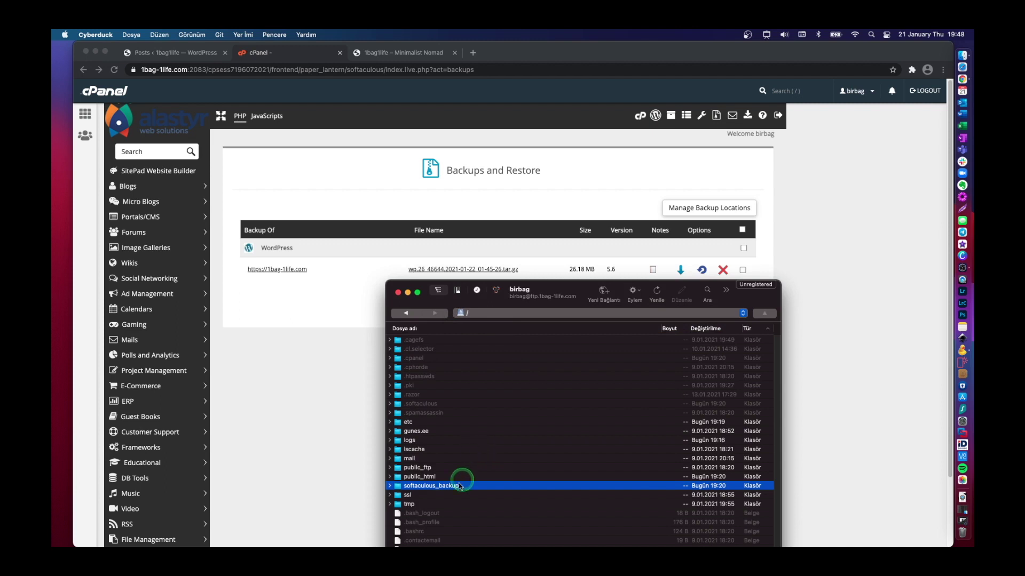
{"action": "left_click_drag", "start_coordinate": [575, 291], "coordinate": [690, 163]}
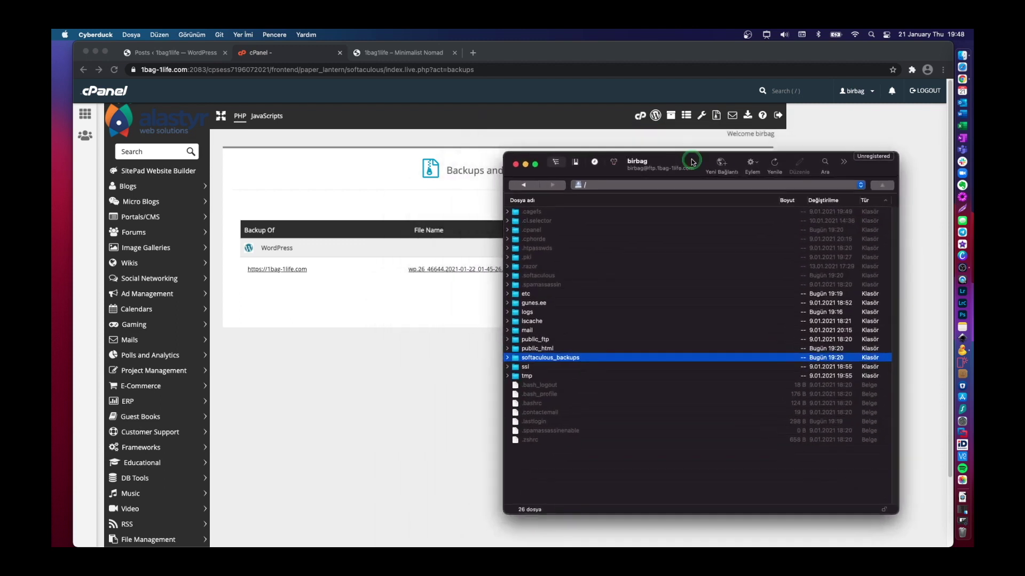
{"action": "left_click", "coordinate": [517, 350]}
{"action": "double_click", "coordinate": [516, 350]}
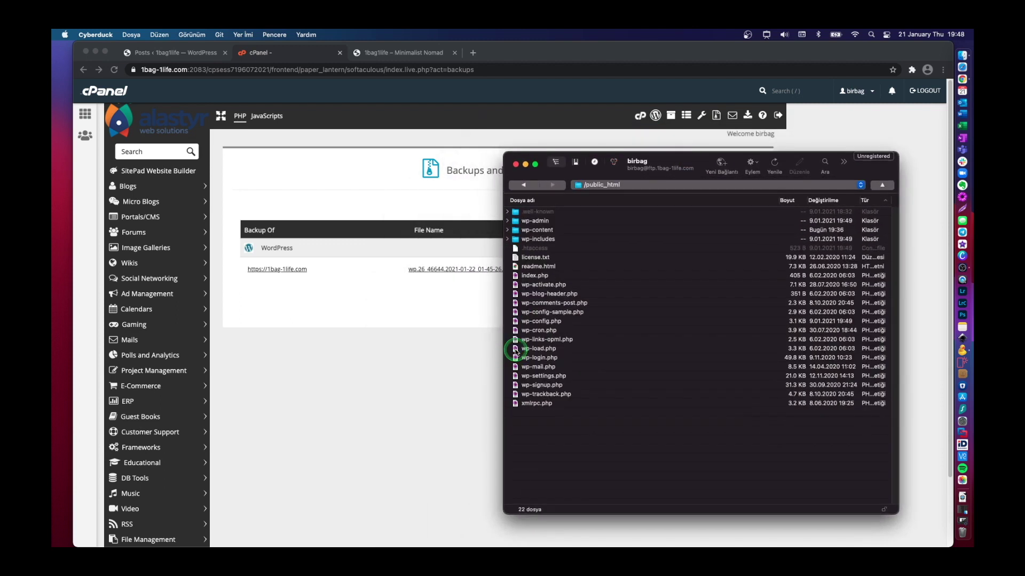
{"action": "left_click", "coordinate": [624, 187]}
{"action": "left_click", "coordinate": [618, 195]}
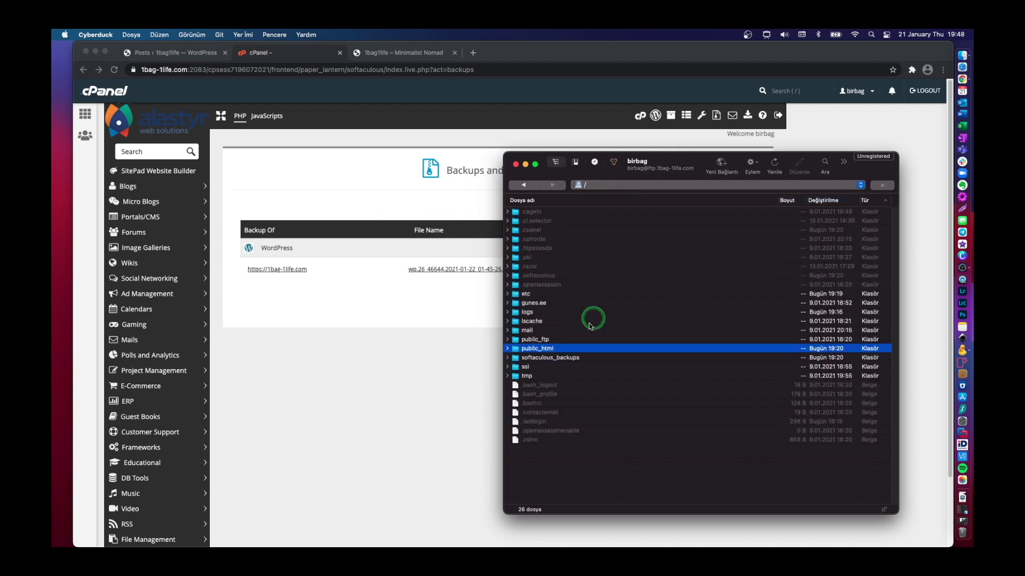
Expand softaculous_backups, show the download option for the wp.26_46644.2021-01-22_01-45-26.tar.gz archive without running it, and switch back to Chrome
{"action": "left_click", "coordinate": [530, 358]}
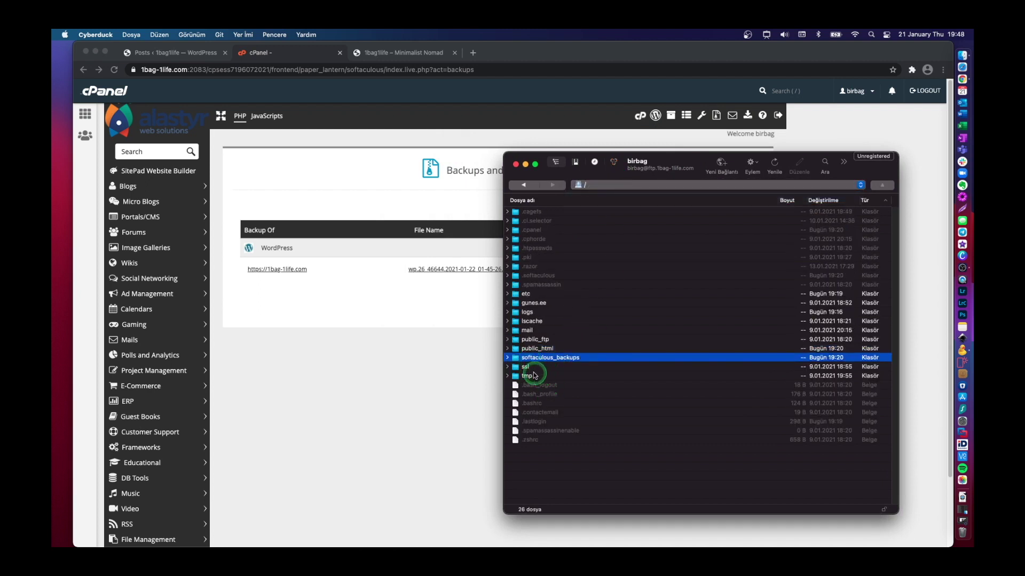
{"action": "left_click", "coordinate": [508, 358]}
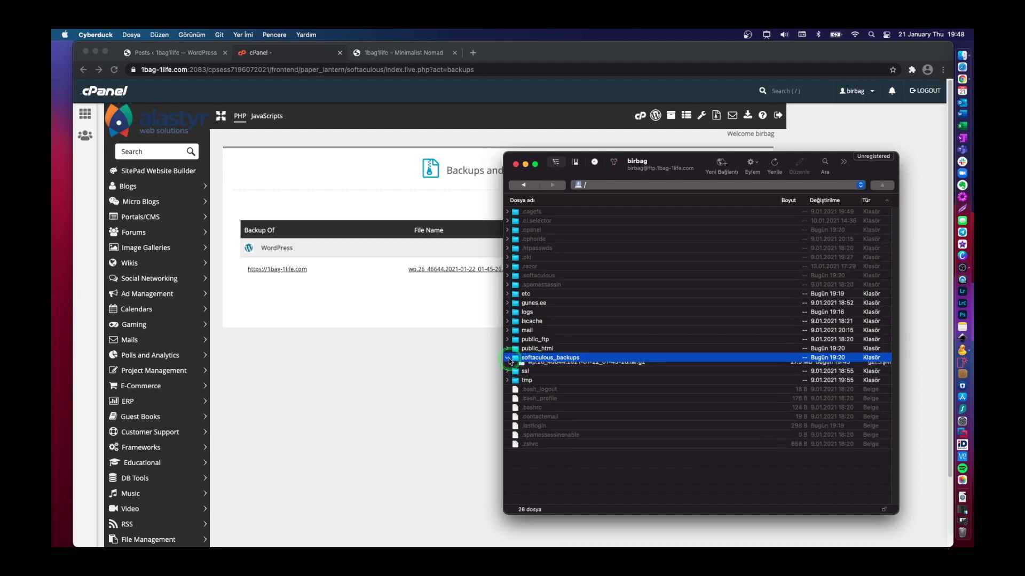
{"action": "left_click", "coordinate": [583, 376]}
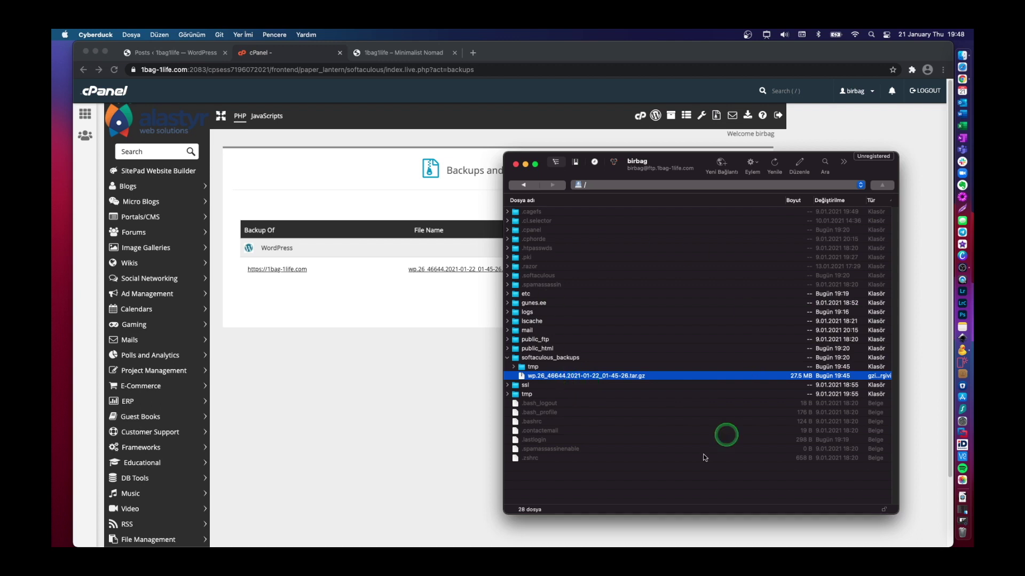
{"action": "right_click", "coordinate": [585, 376]}
{"action": "left_click", "coordinate": [606, 352]}
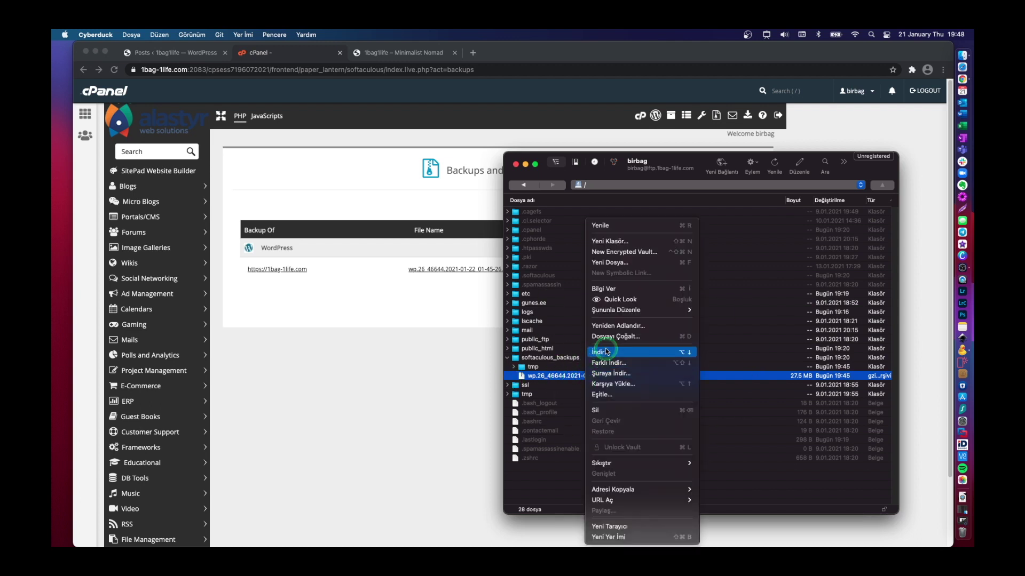
{"action": "left_click", "coordinate": [558, 483]}
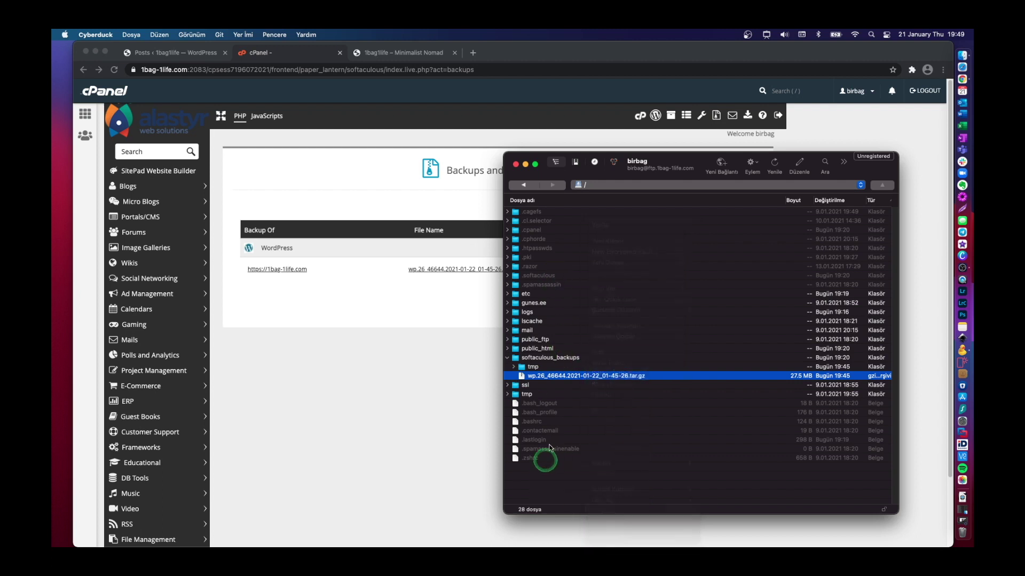
{"action": "left_click", "coordinate": [423, 357]}
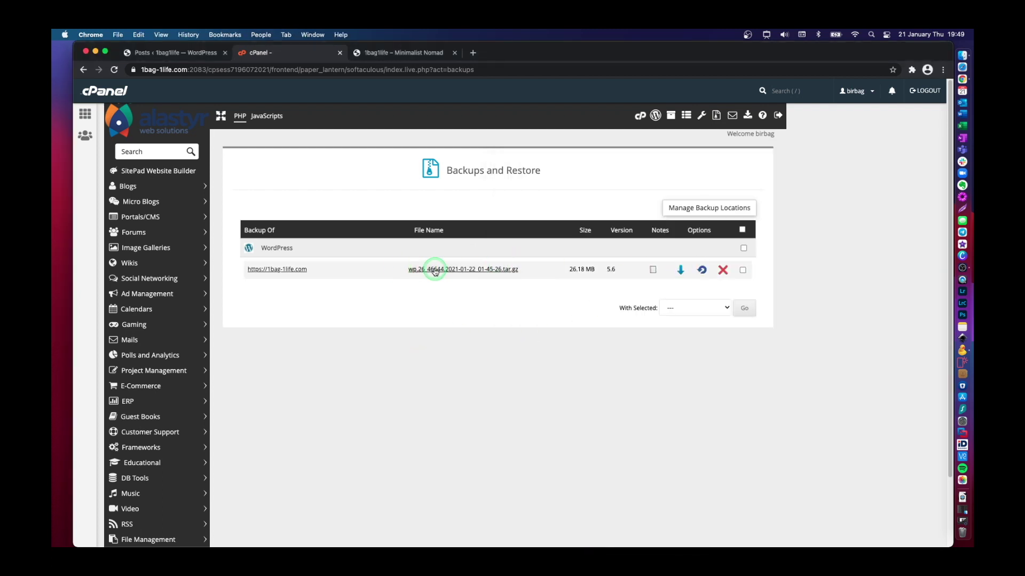
Download the wp.26_46644.2021-01-22_01-45-26.tar.gz backup of 1bag-1life.com from the Backups and Restore list
{"action": "left_click", "coordinate": [681, 273]}
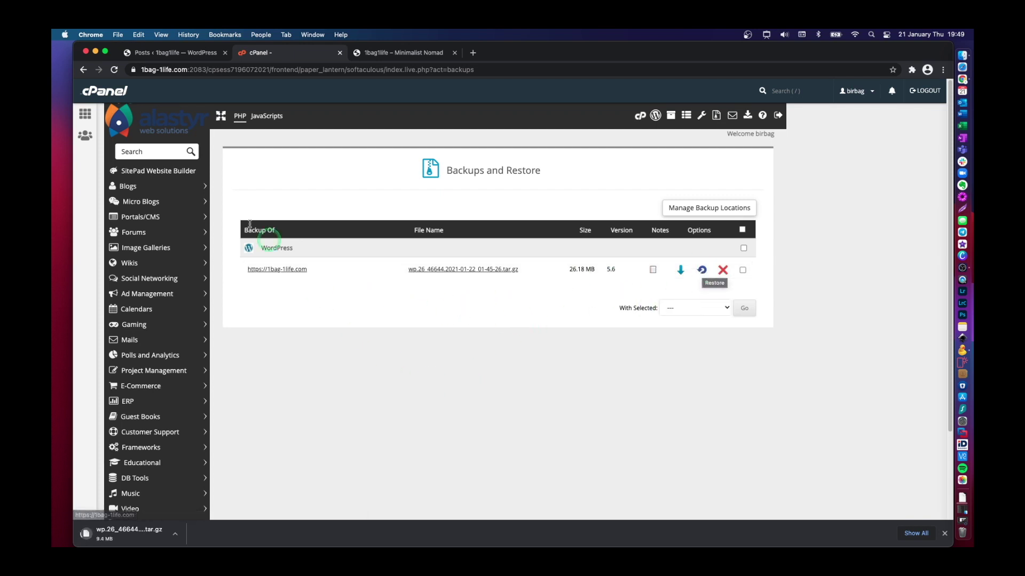
Return to the cPanel home page, search for "wordpres", open WordPress Manager by Softaculous, and expand the 1bag-1life.com installation's details
{"action": "left_click", "coordinate": [86, 115]}
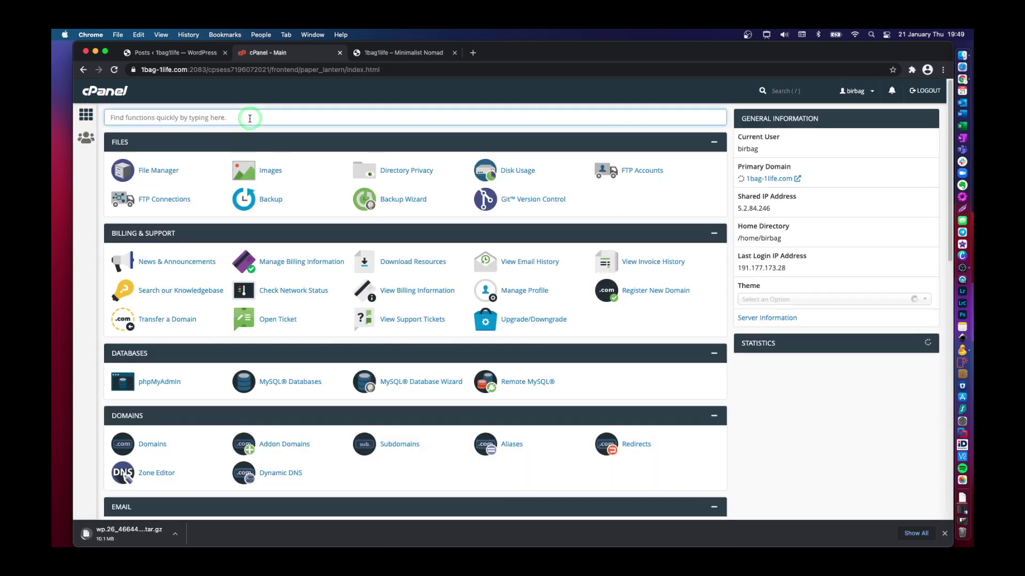
{"action": "type", "text": "wordpres"}
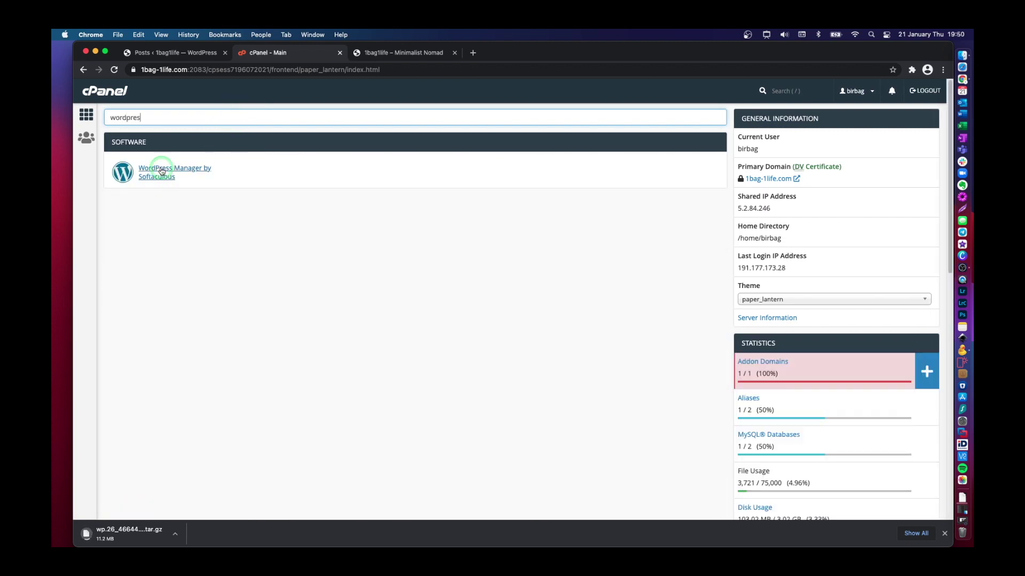
{"action": "left_click", "coordinate": [161, 170]}
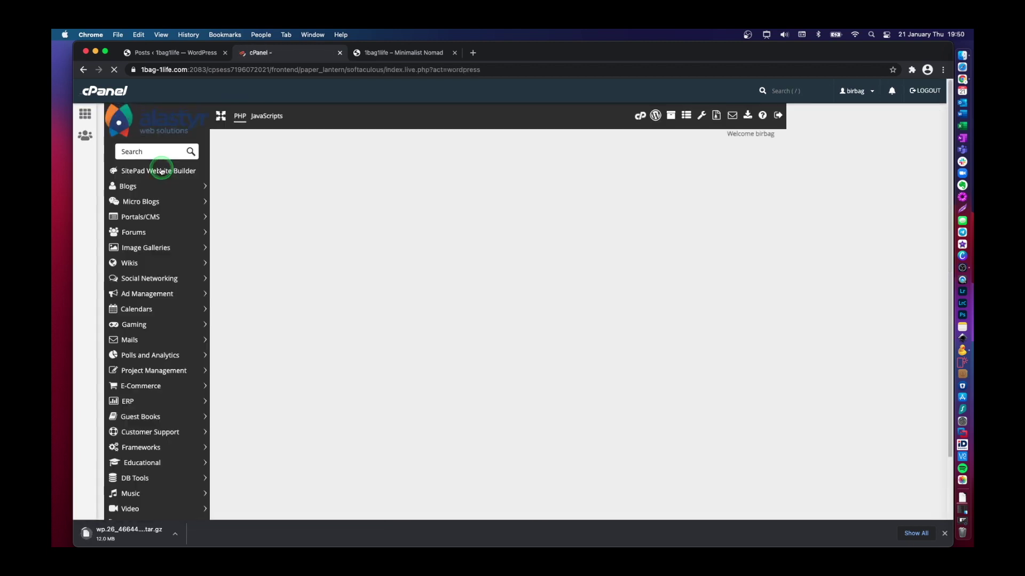
{"action": "left_click", "coordinate": [475, 262]}
{"action": "left_click", "coordinate": [730, 293]}
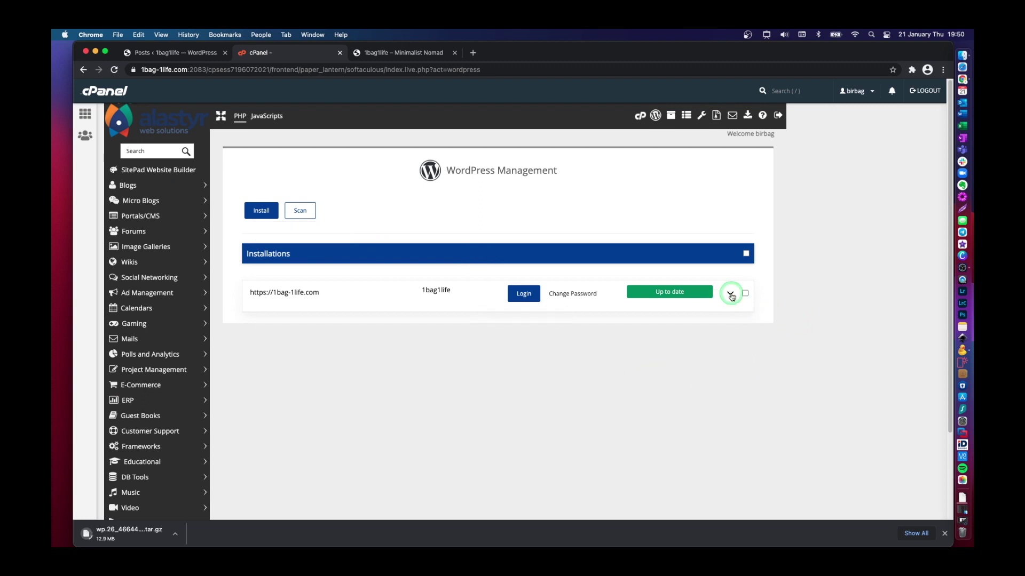
Open the restore page for the 1bag-1life.com installation and view the note attached to its stored backup
{"action": "scroll", "coordinate": [773, 334], "scroll_direction": "down", "scroll_amount": 5}
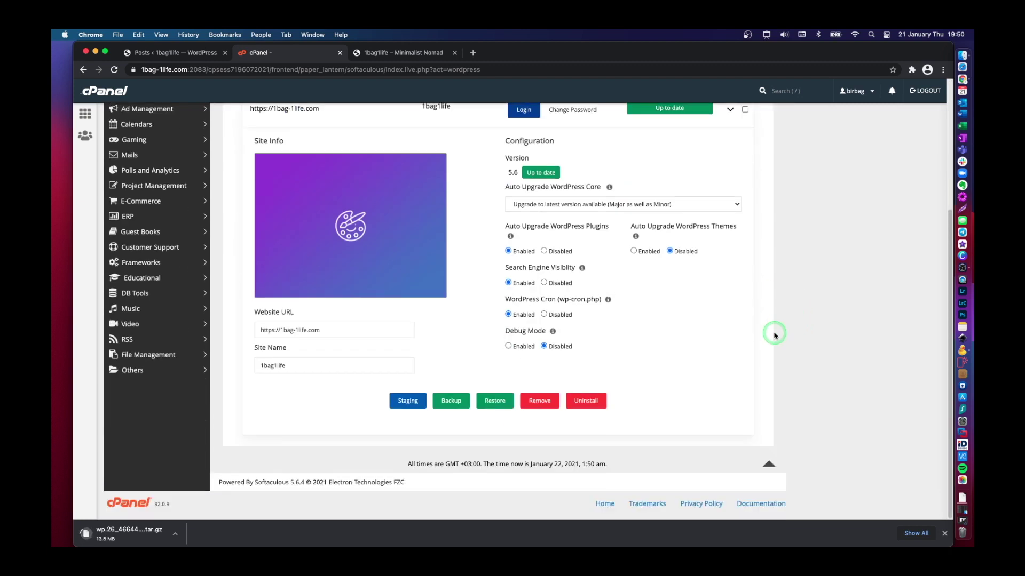
{"action": "left_click", "coordinate": [474, 425]}
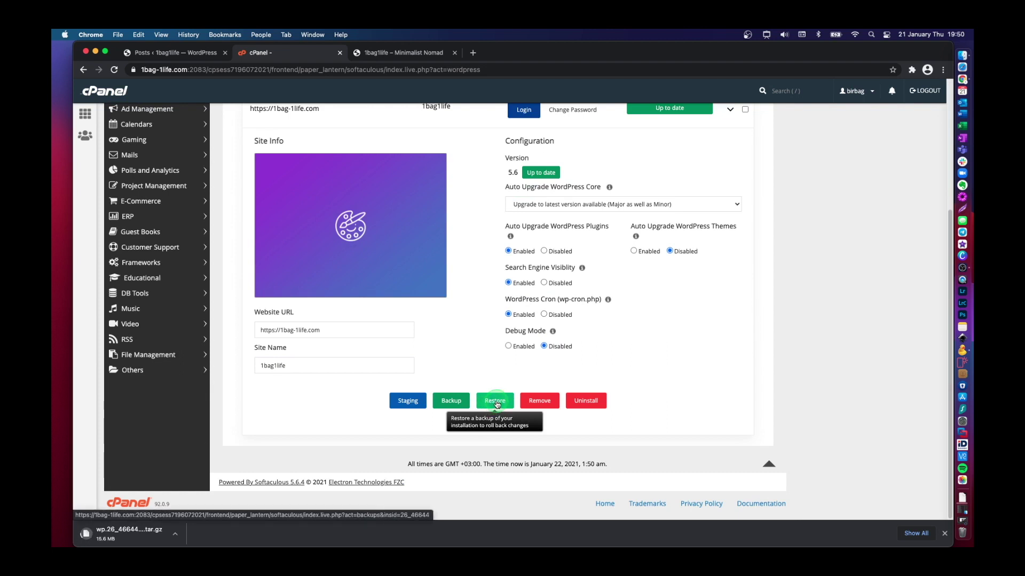
{"action": "left_click", "coordinate": [495, 401]}
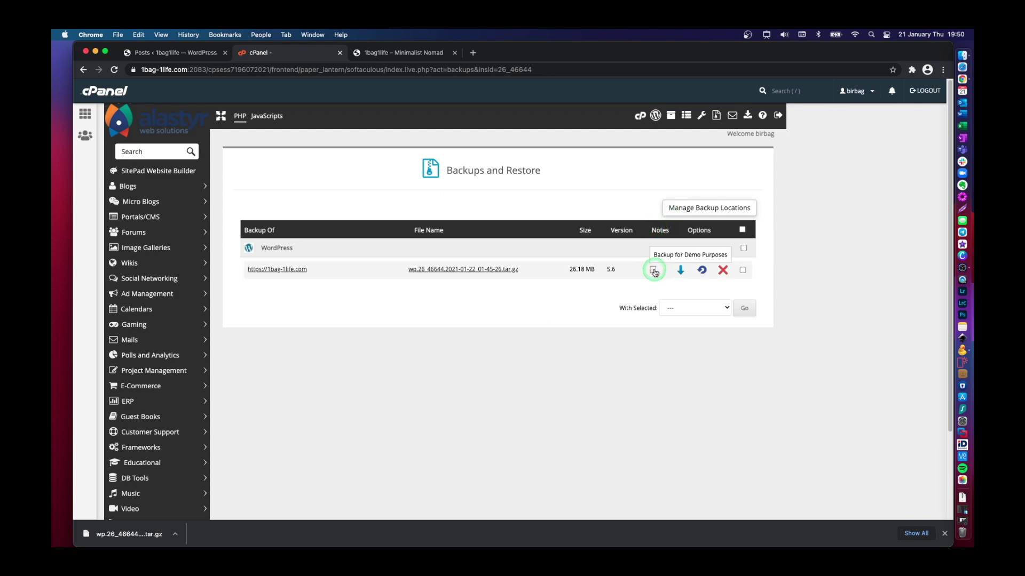
{"action": "mouse_move", "coordinate": [654, 274]}
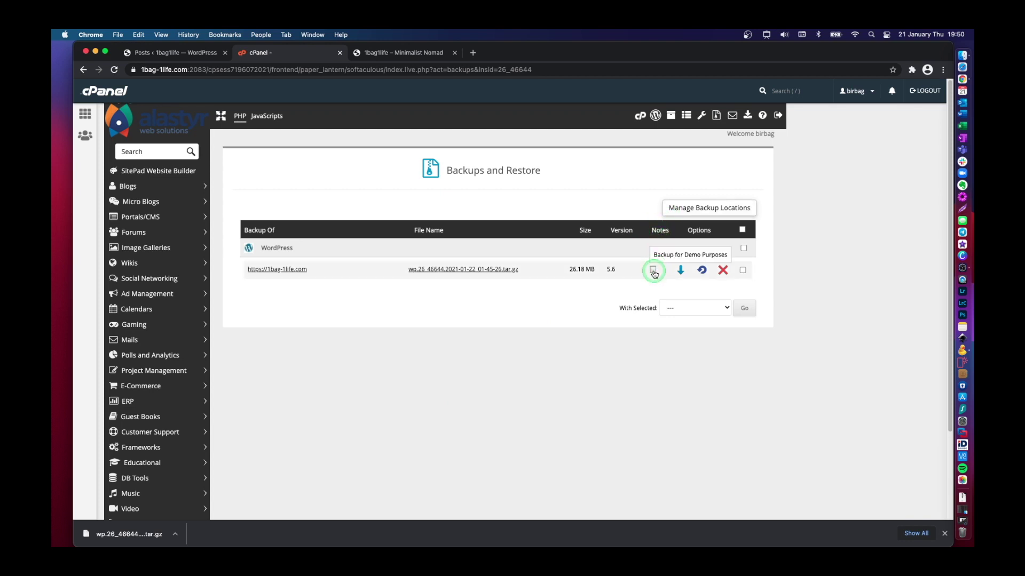